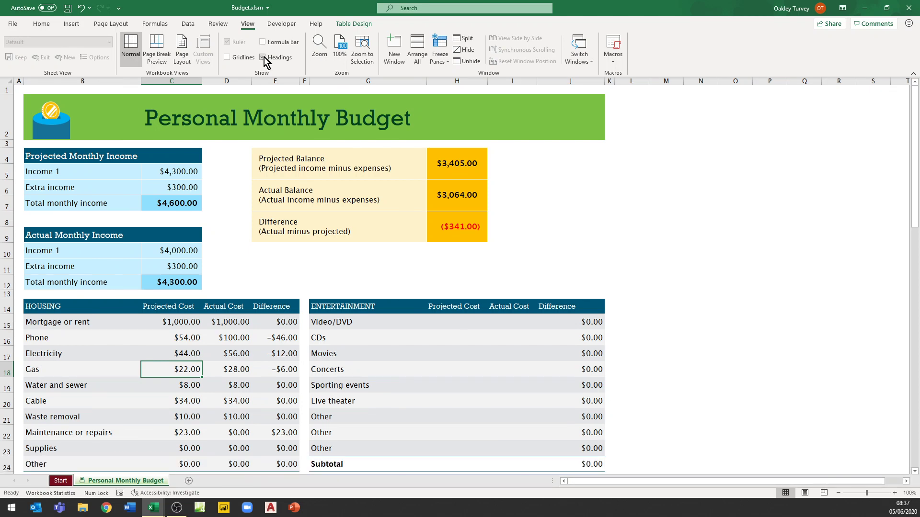
- Hide the row and column headings and collapse the ribbon to enlarge the budget sheet's display area
left_click(263, 58)
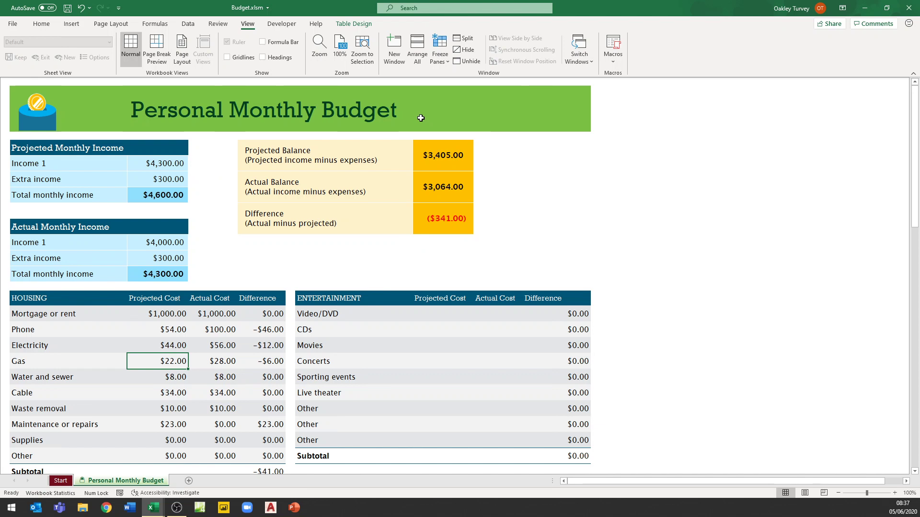
double_click(245, 24)
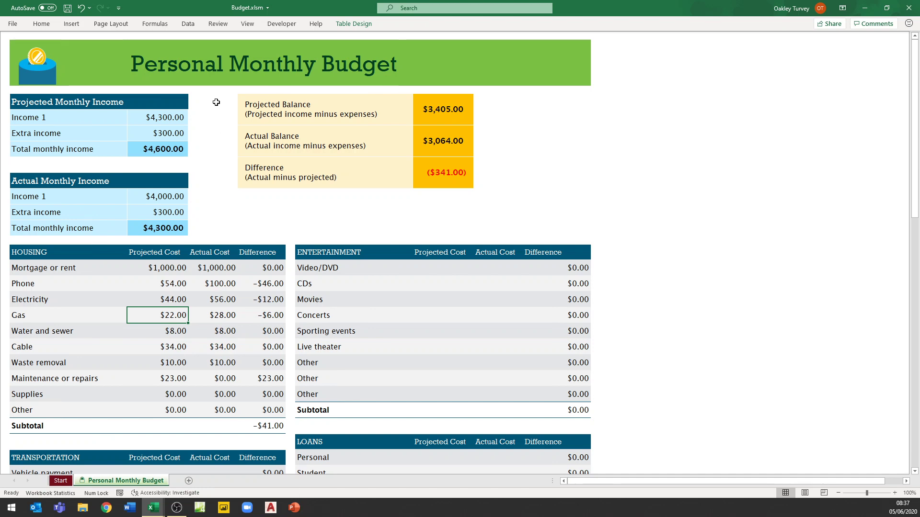
- Restore the full ribbon and show the formula bar and the row and column headings again
left_click(248, 24)
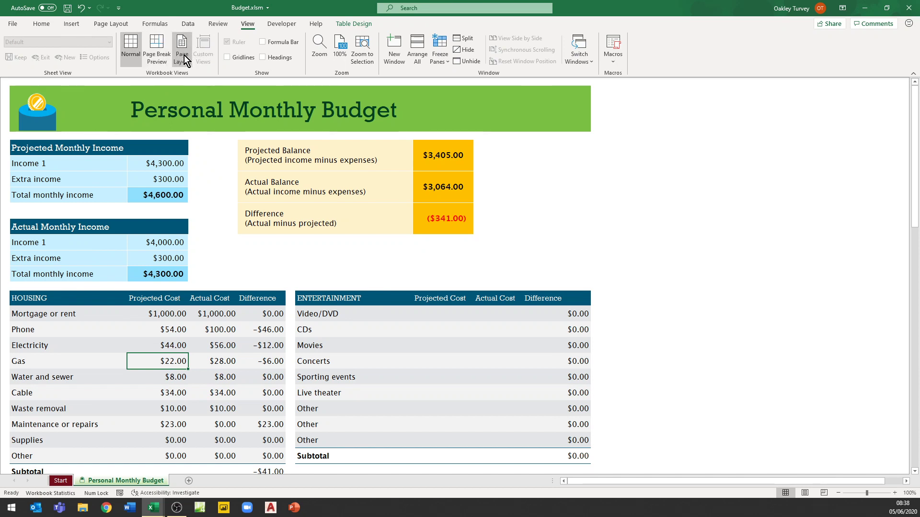
left_click(263, 43)
left_click(263, 58)
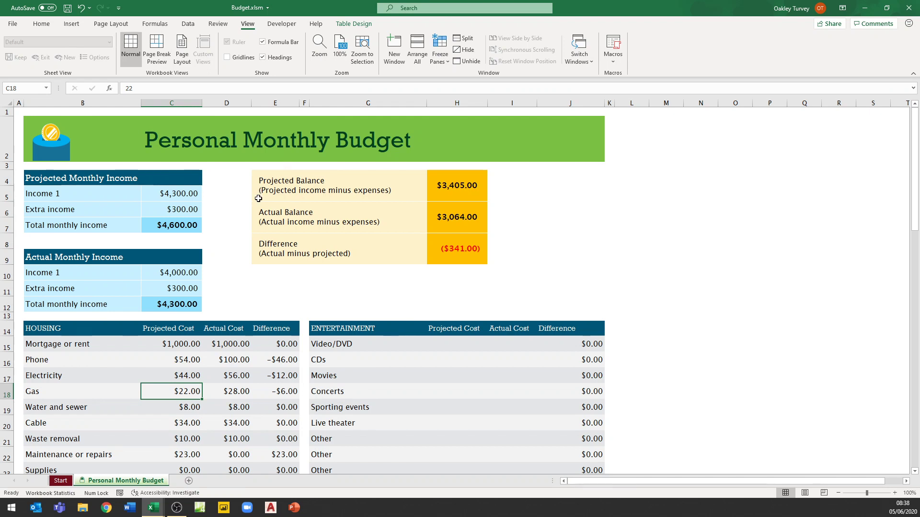
- Switch to the VBA editor and run application.DisplayFullScreen=True in the Immediate window
left_click(153, 508)
left_click(195, 477)
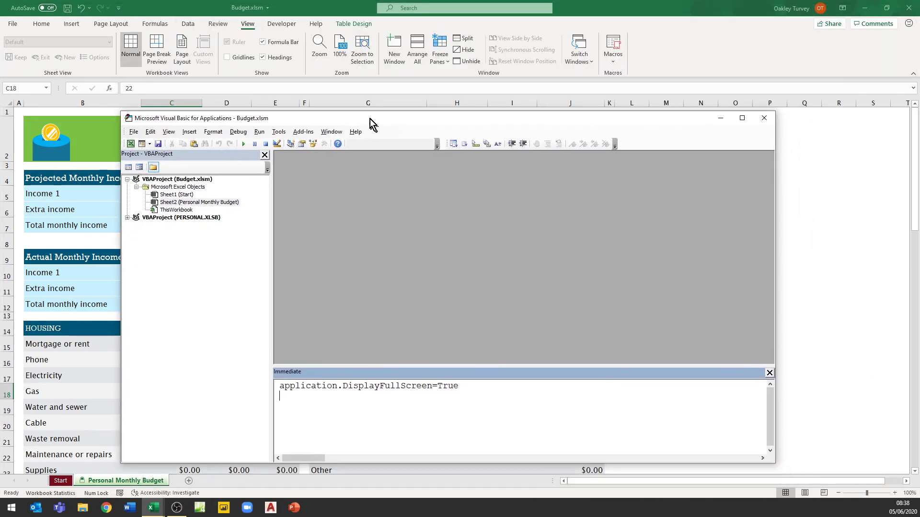
left_click_drag(369, 119, 410, 125)
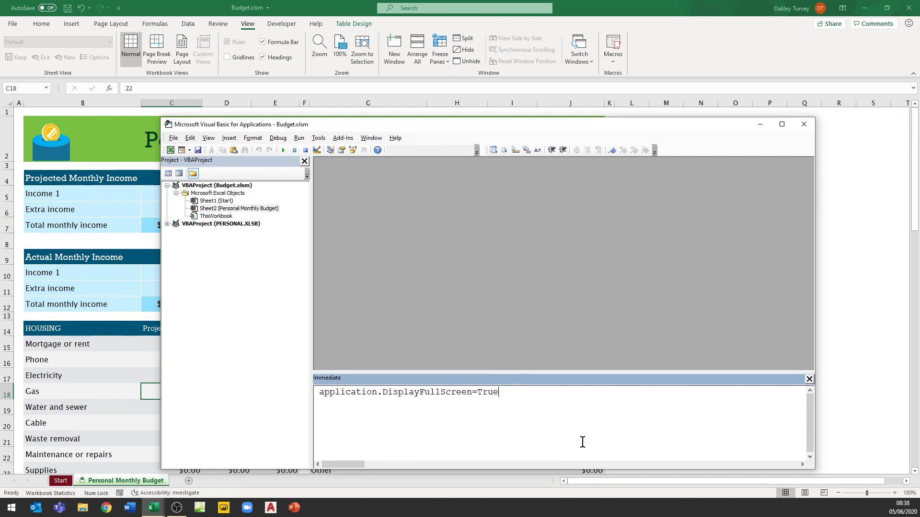
key("Return")
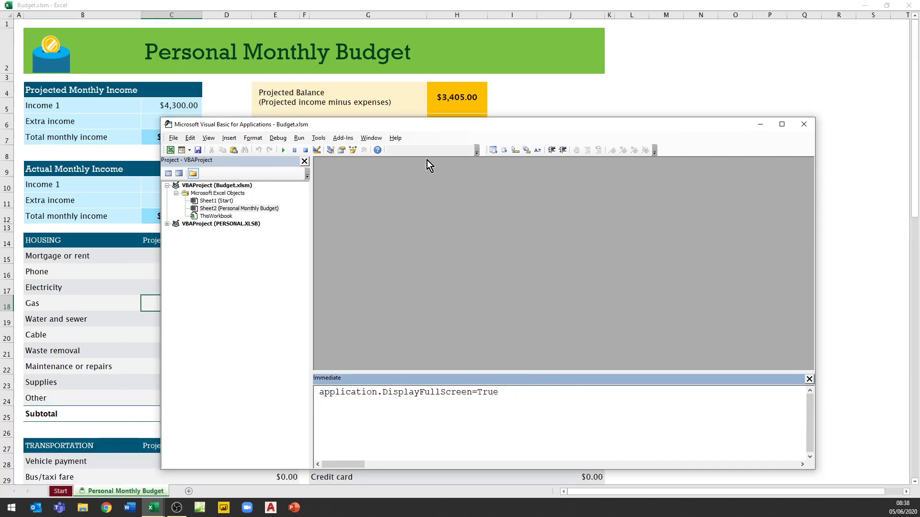
- Move the VBA editor out of the way, return to the budget sheet and exit full-screen view
left_click_drag(428, 125, 436, 311)
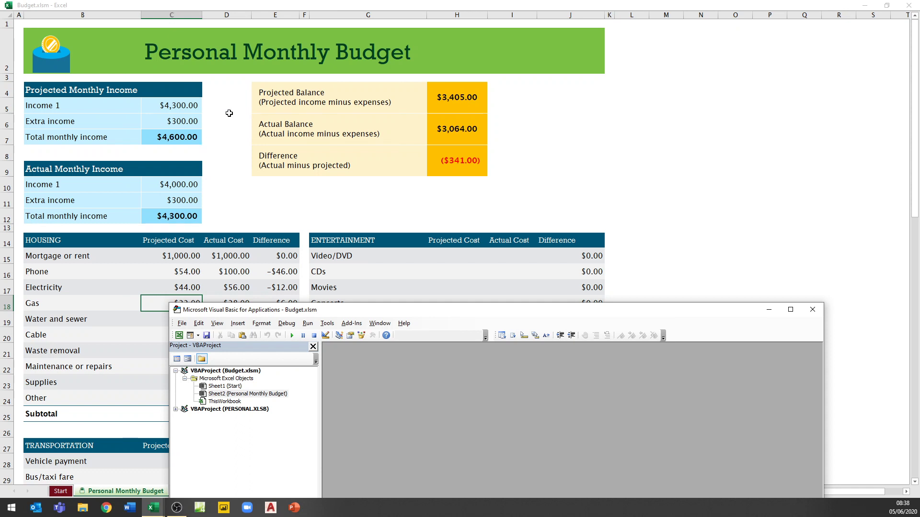
left_click(184, 267)
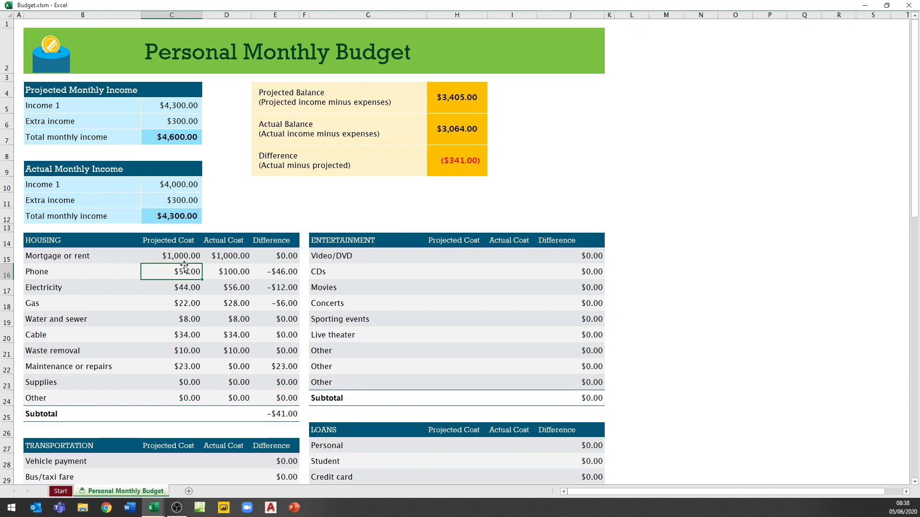
key("Escape")
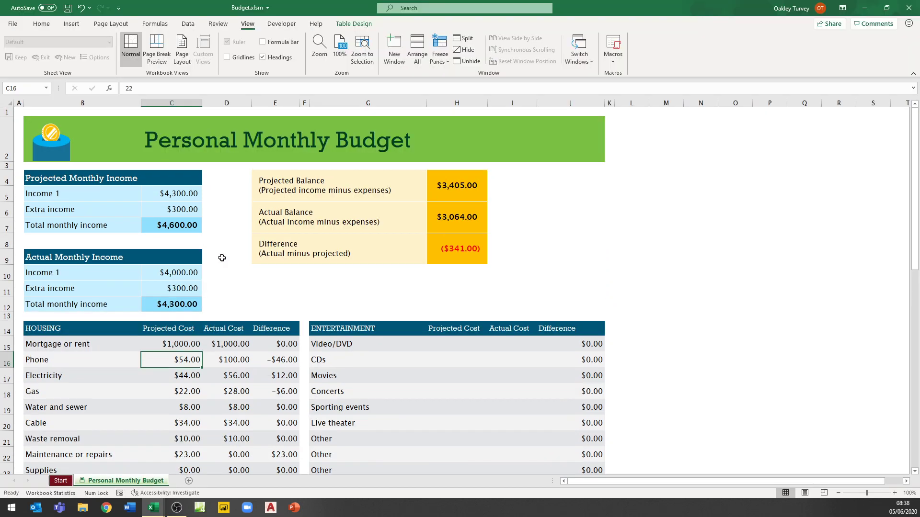
- Hide the sheet's headings, rerun application.DisplayFullScreen=True in the VBA Immediate window and close the editor
left_click(262, 57)
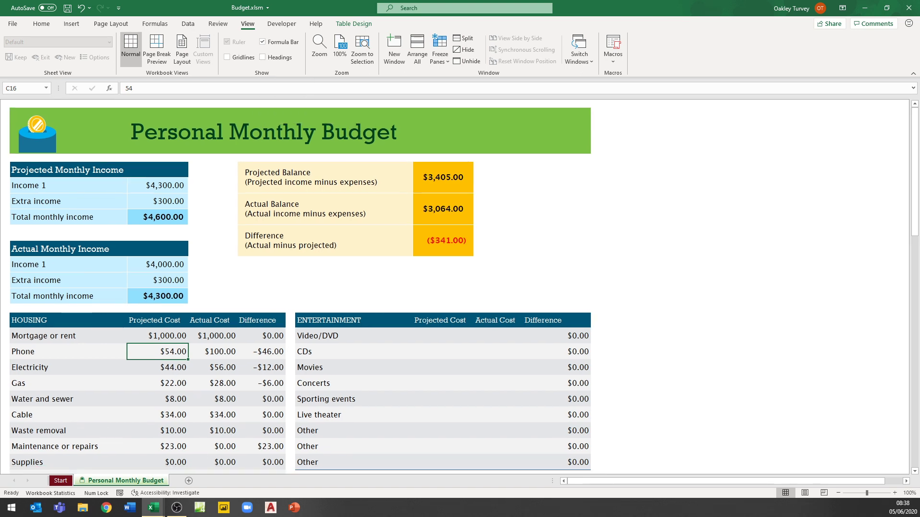
key("alt+F11")
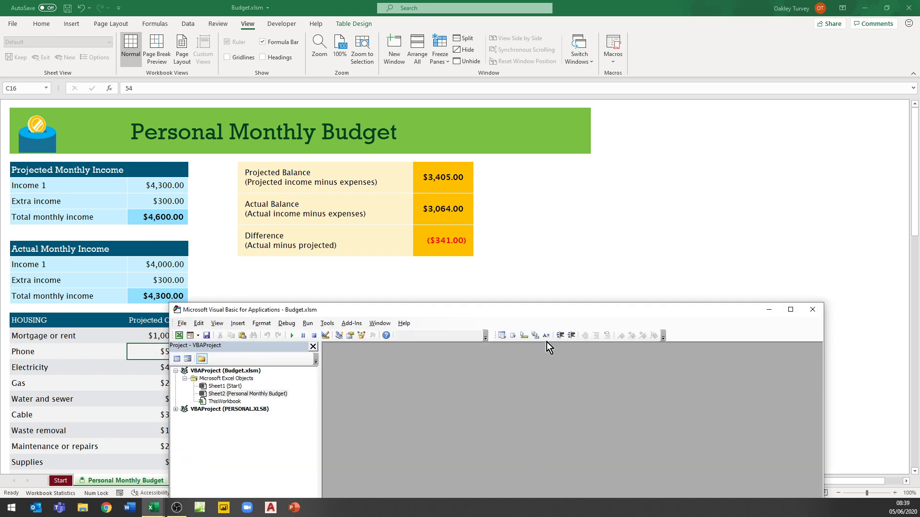
left_click_drag(548, 303, 613, 352)
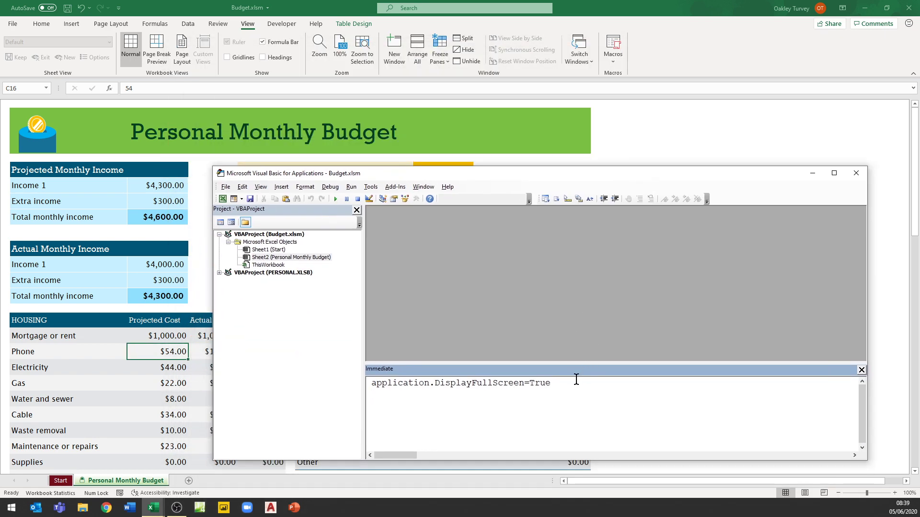
key("Return")
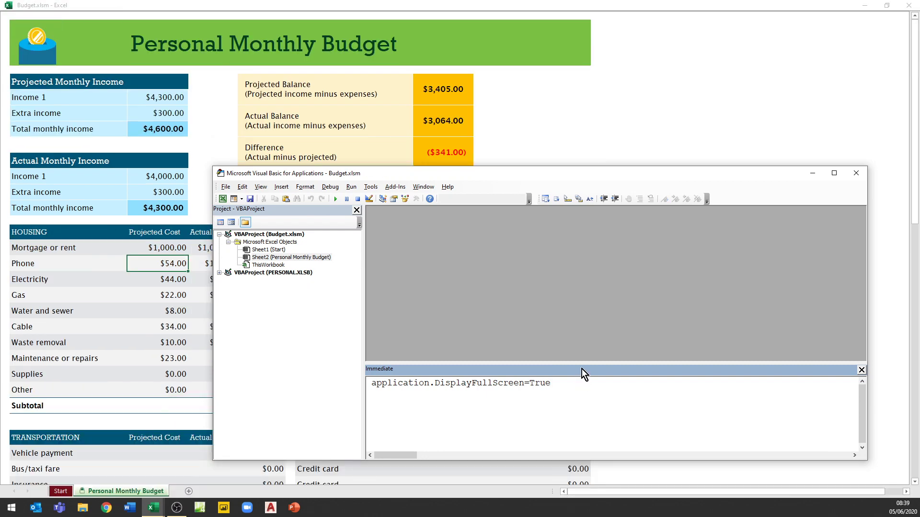
left_click(855, 171)
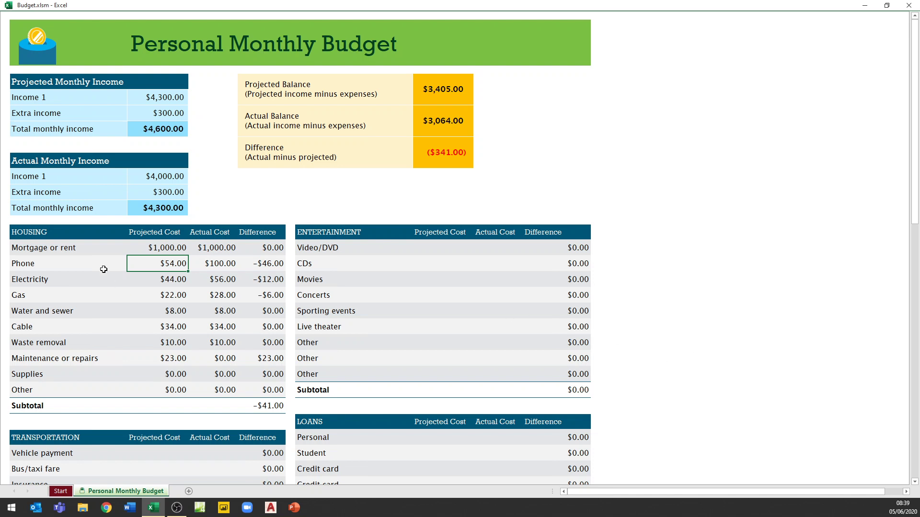
- Change the Phone projected cost in the Housing table to 6554
double_click(168, 264)
type("6,5")
key("Return")
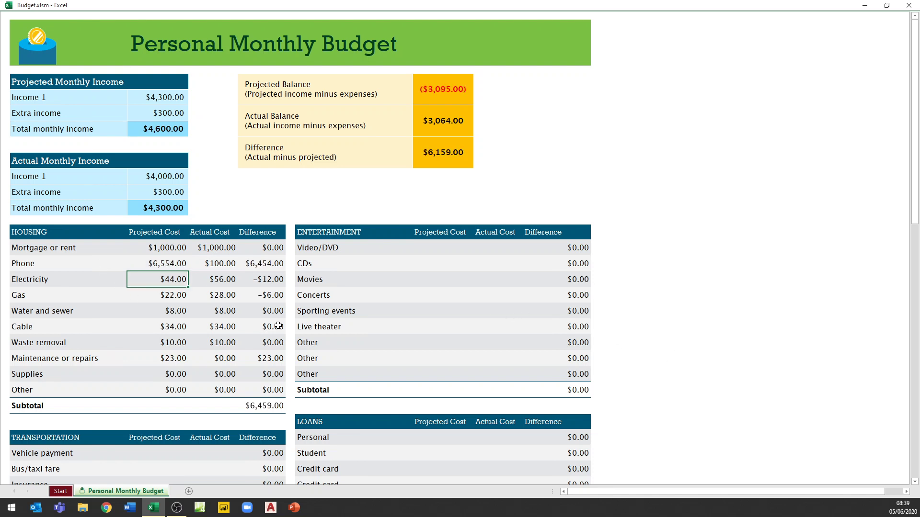
- Set the Phone projected cost in the Housing table to 50
double_click(168, 264)
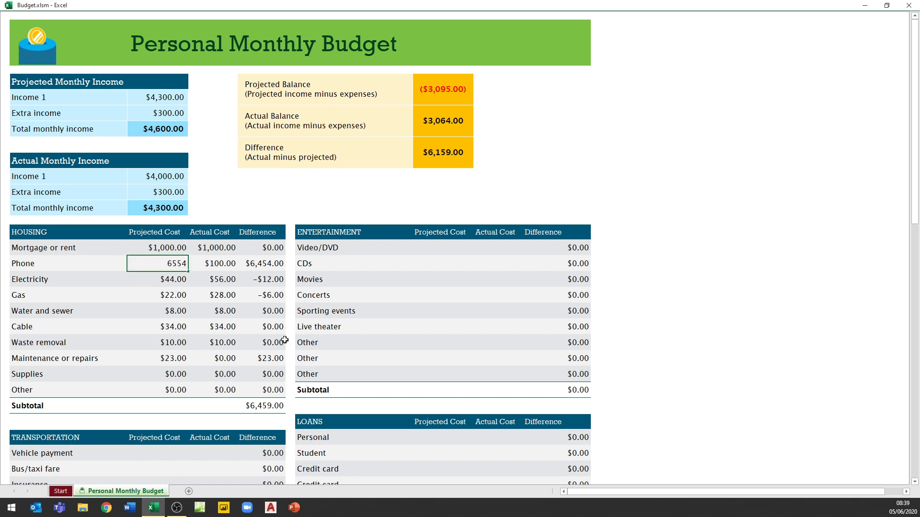
left_click(185, 317)
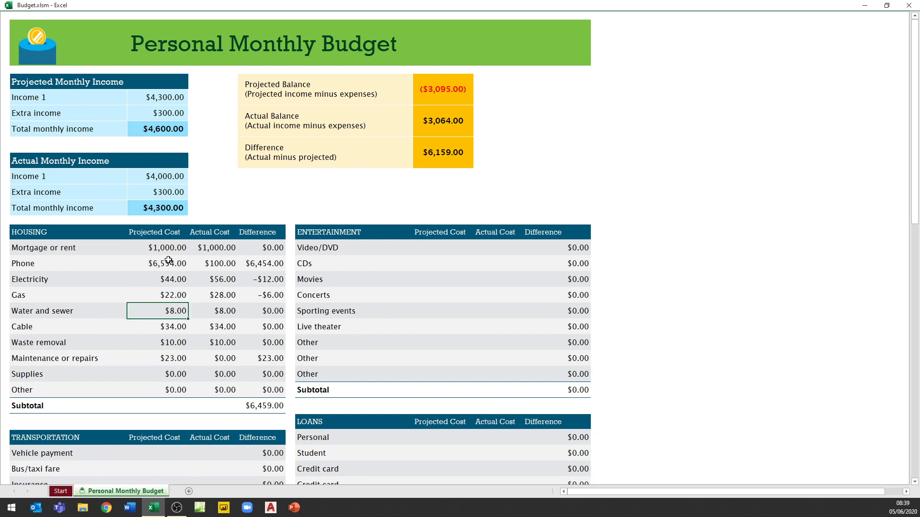
left_click(173, 262)
type("50")
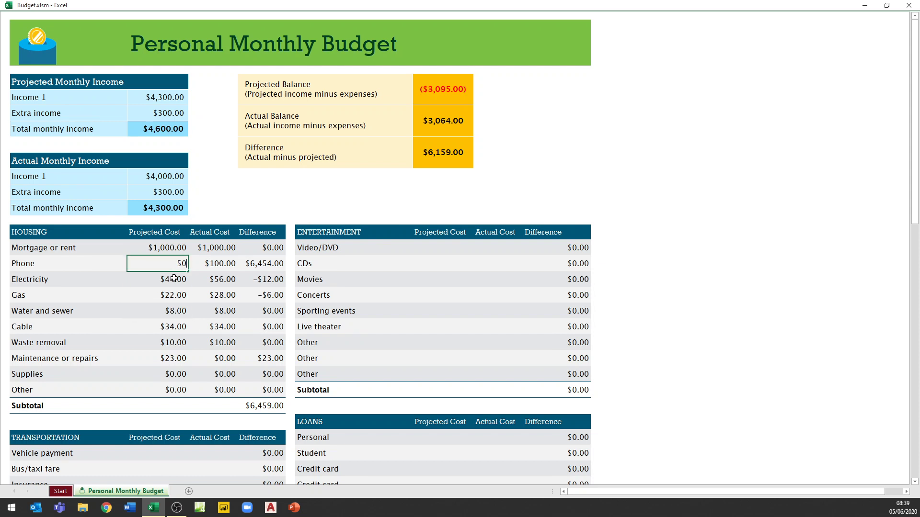
key("Return")
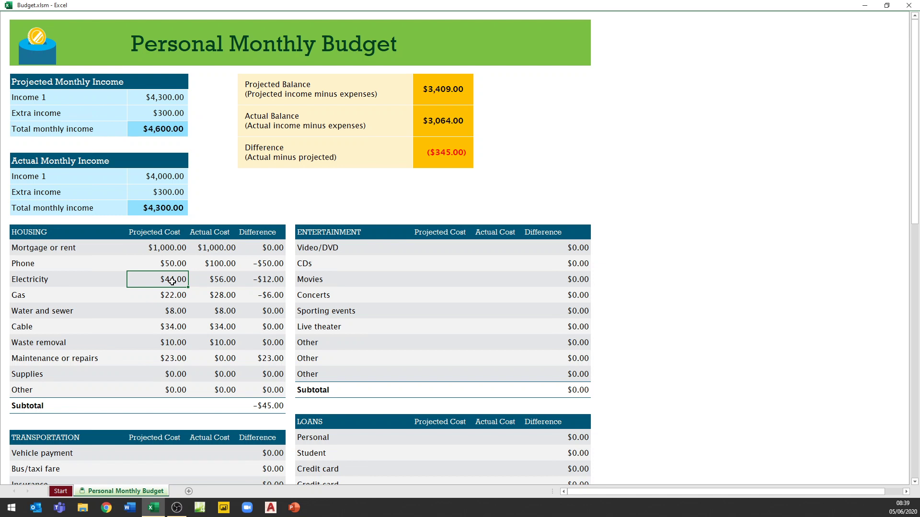
left_click(214, 282)
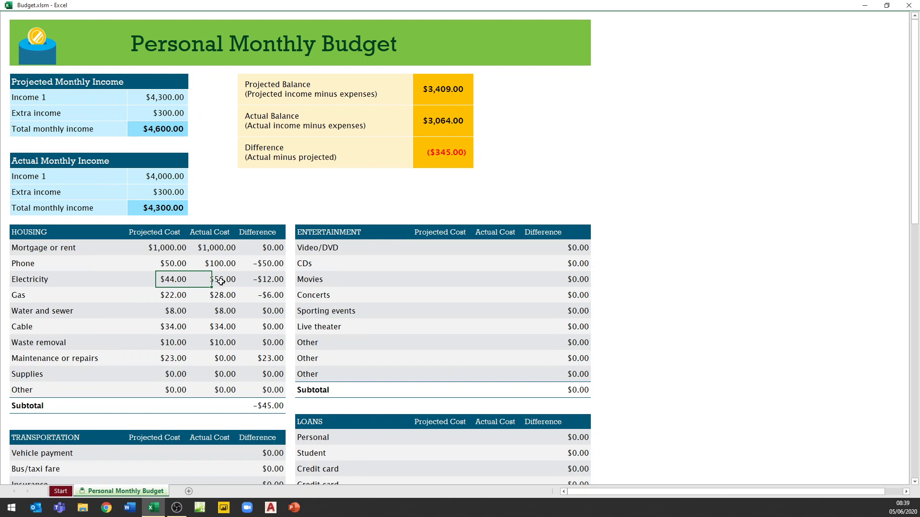
left_click(171, 294)
left_click(224, 294)
left_click(171, 314)
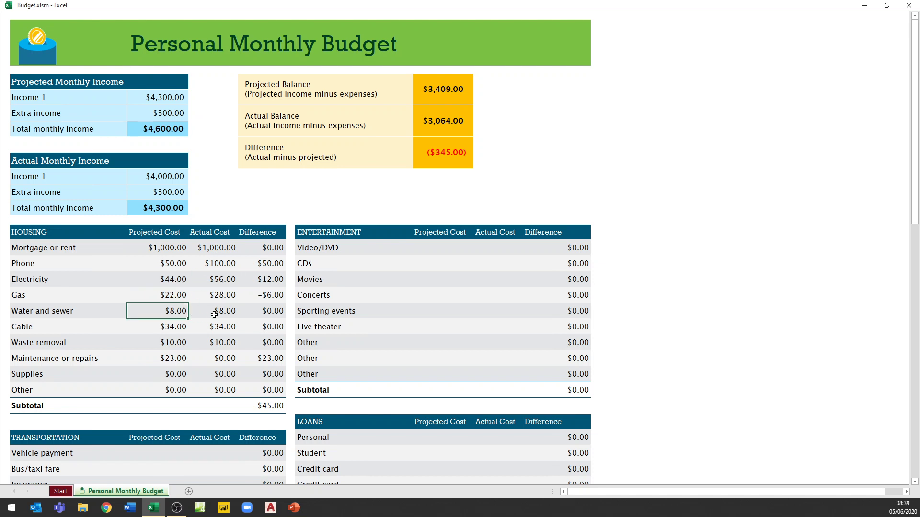
left_click(214, 314)
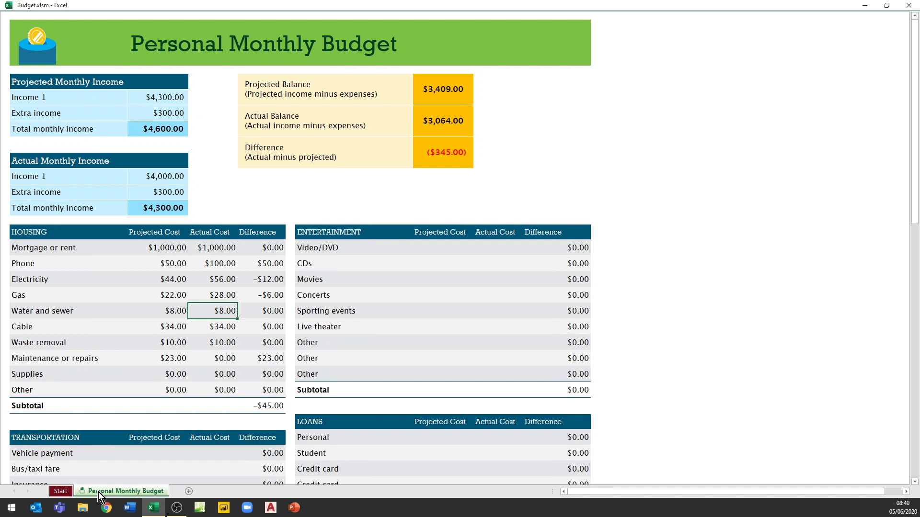
- Exit full-screen view and copy the application.DisplayFullScreen=True line from the VBA editor's Immediate window
key("Escape")
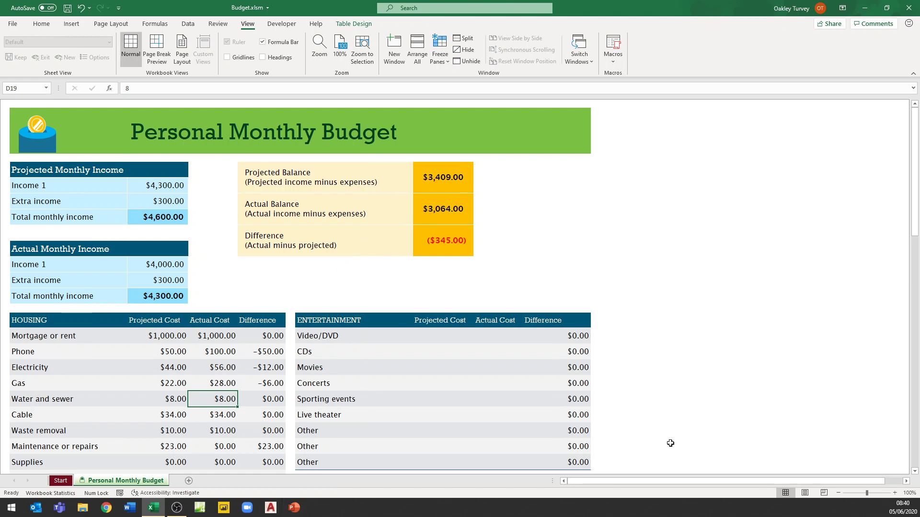
key("alt+F11")
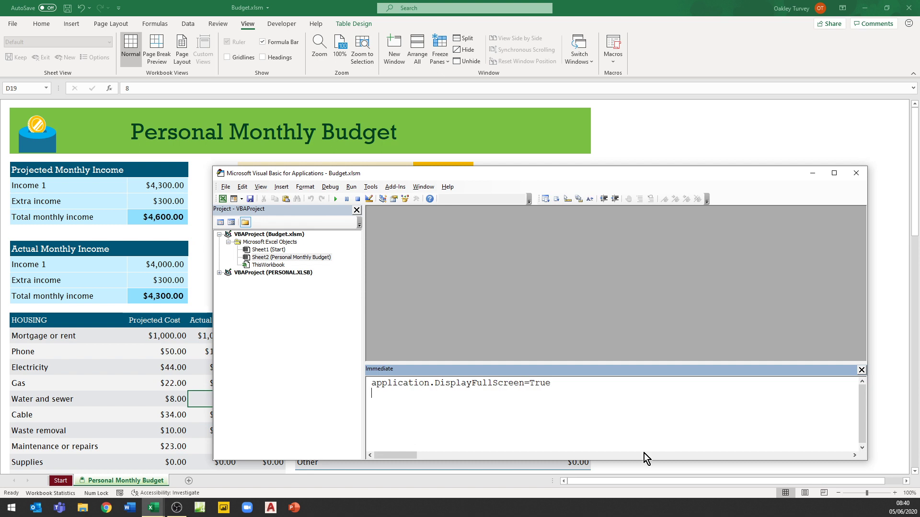
left_click_drag(372, 382, 563, 375)
key("ctrl+c")
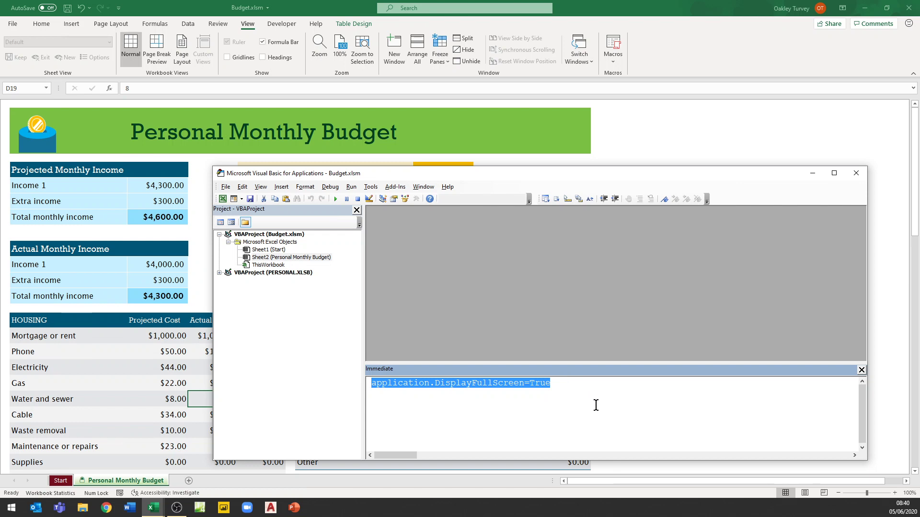
- Expand the PERSONAL.XLSB project to show its sheets, and insert a new module into the Budget.xlsm project
left_click(218, 273)
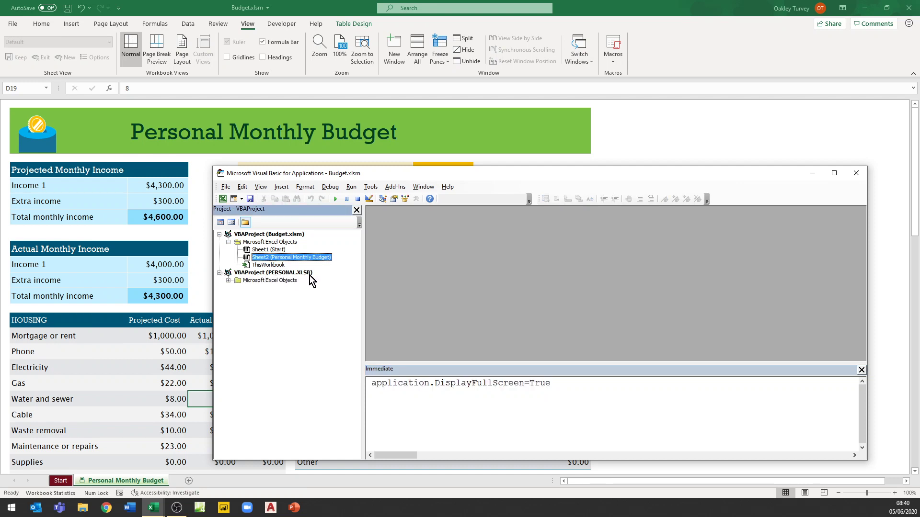
left_click(229, 282)
left_click(242, 199)
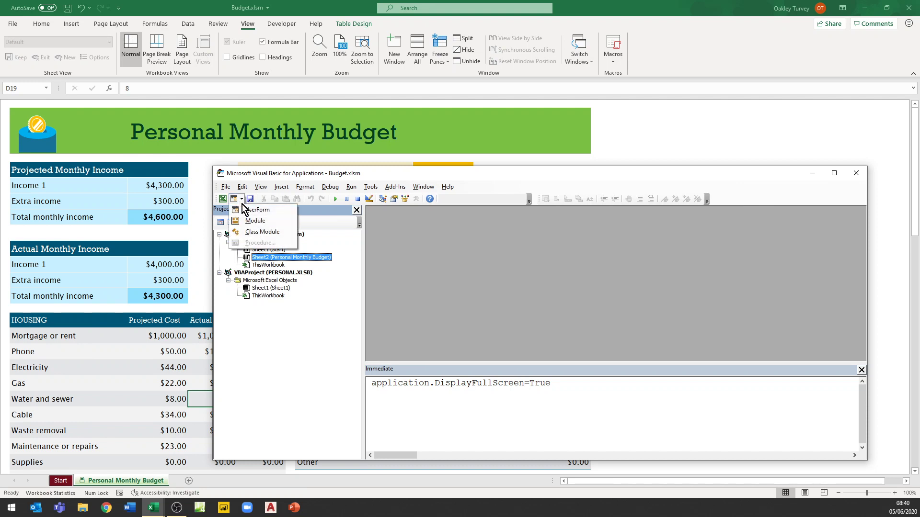
left_click(246, 222)
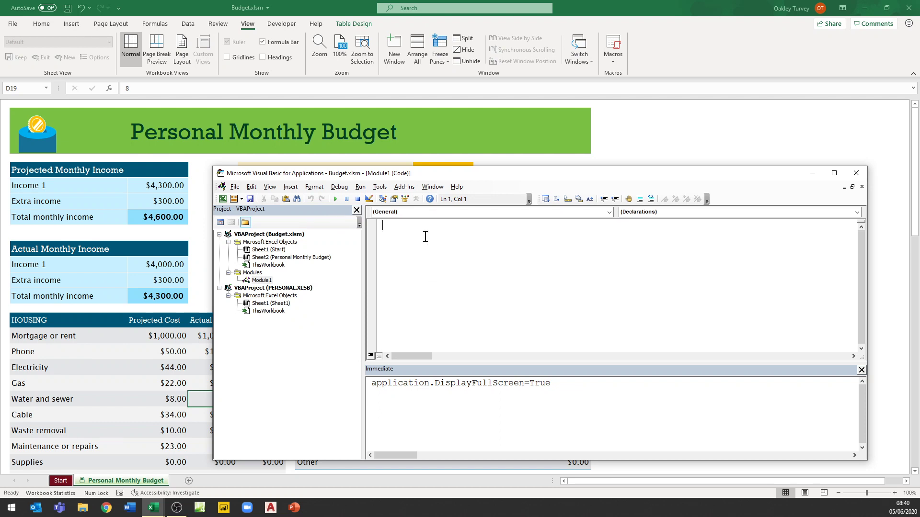
- Write a macro named FS in the new module and paste the copied full-screen statement into its body
type("sub FS()")
key("Return")
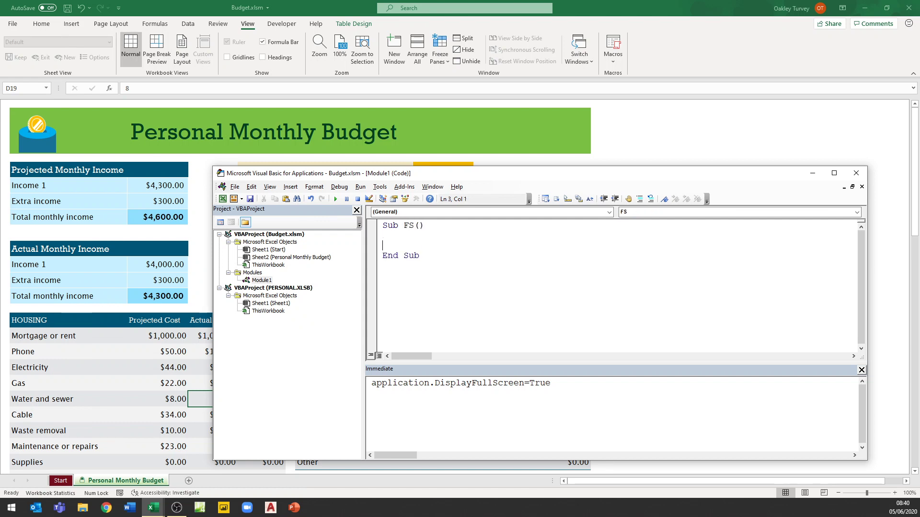
key("ctrl+v")
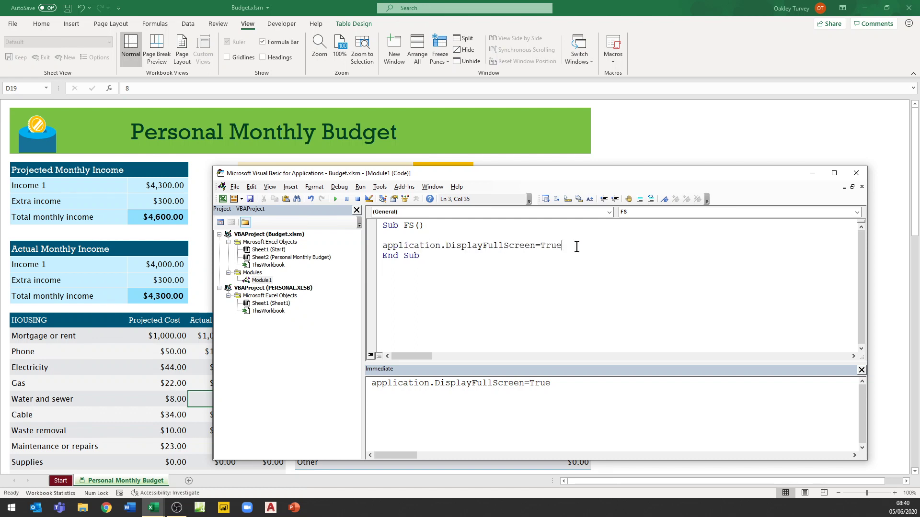
key("Return")
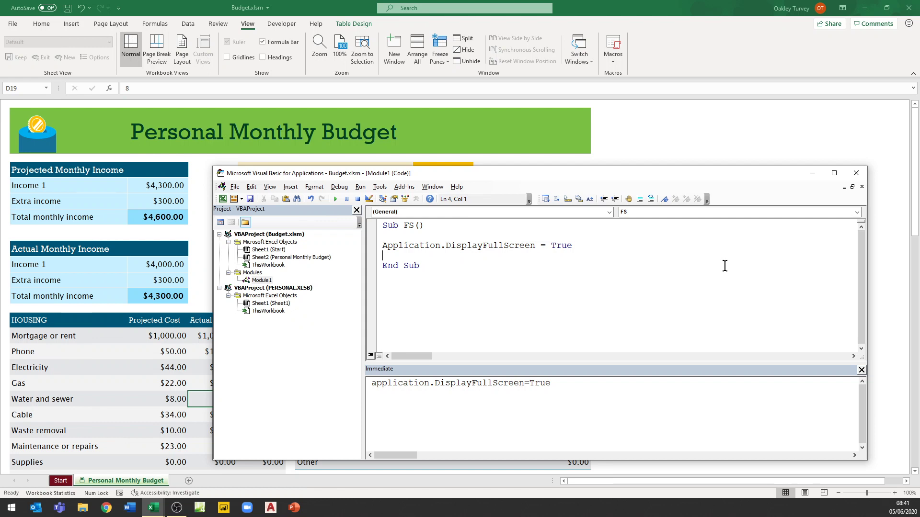
- Close the VBA editor and add the FS macro to the Quick Access Toolbar for all documents
left_click(856, 174)
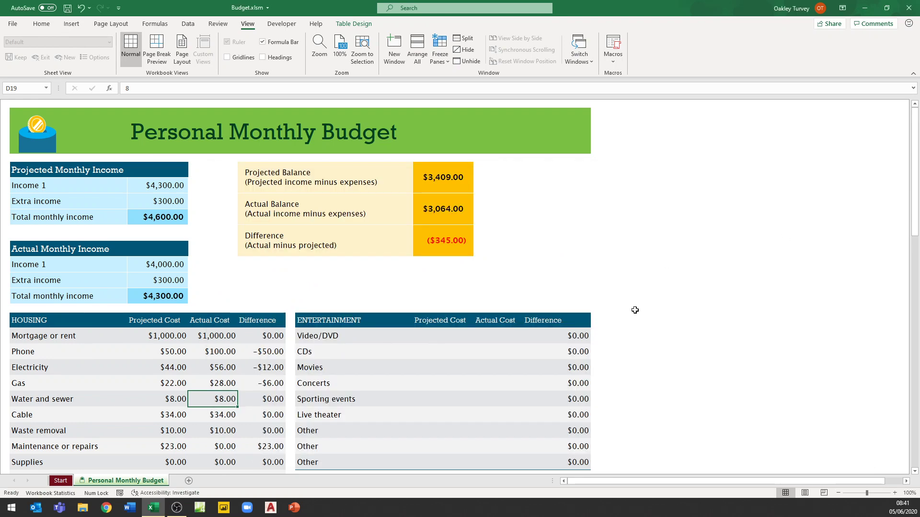
left_click(120, 13)
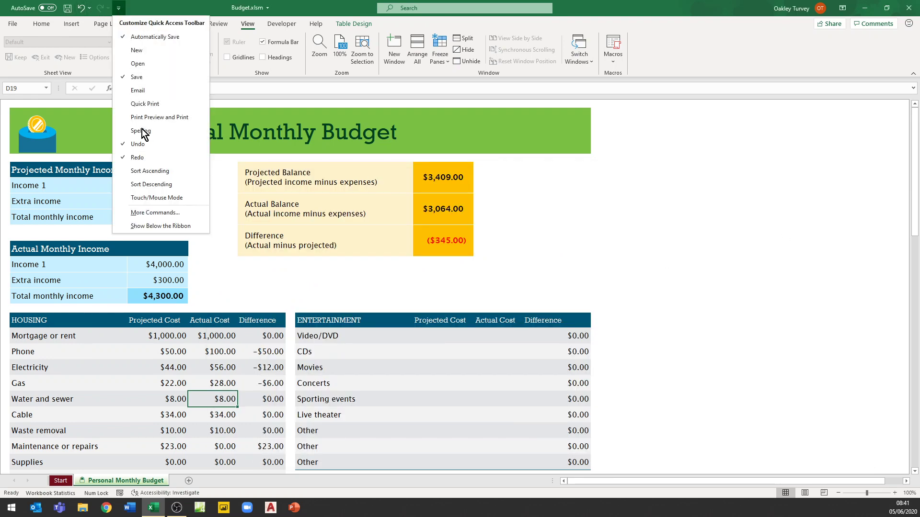
left_click(153, 212)
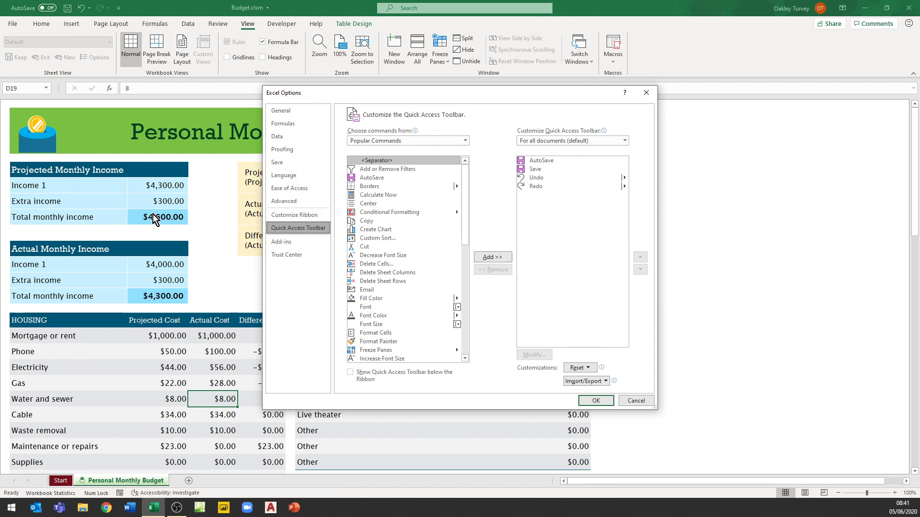
left_click(393, 144)
left_click(360, 177)
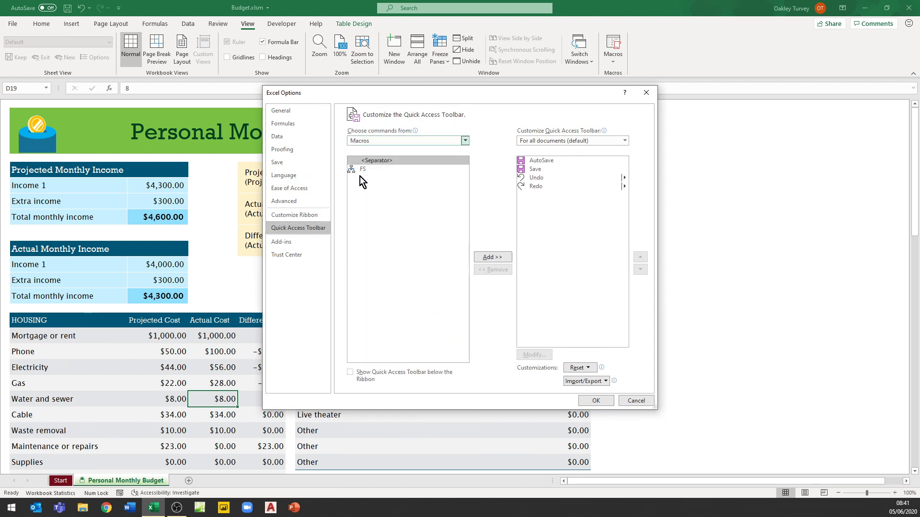
left_click(366, 172)
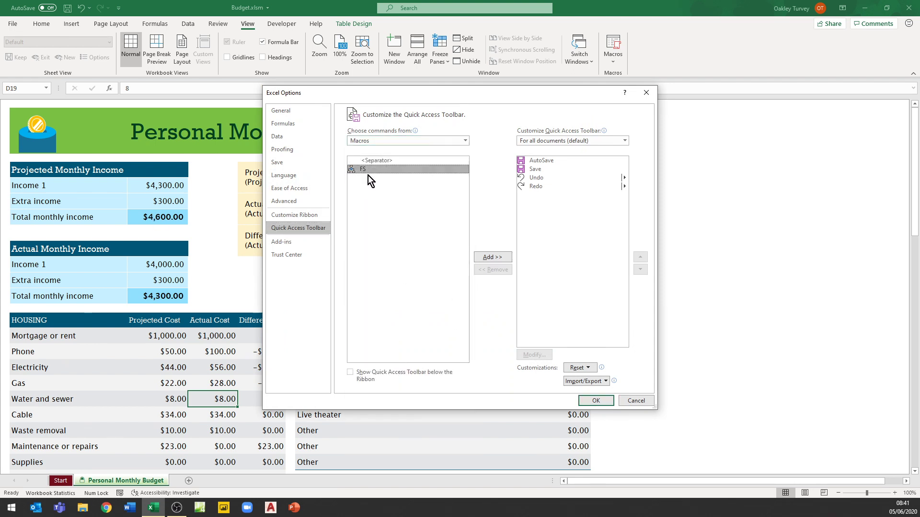
left_click(494, 257)
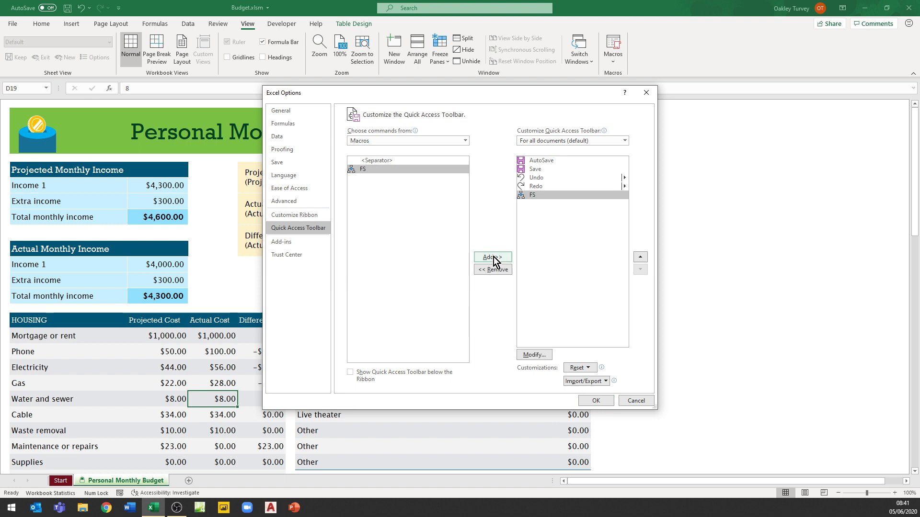
- Give the FS toolbar button a page symbol and the display name Full Screen, and apply the toolbar customization
left_click(535, 354)
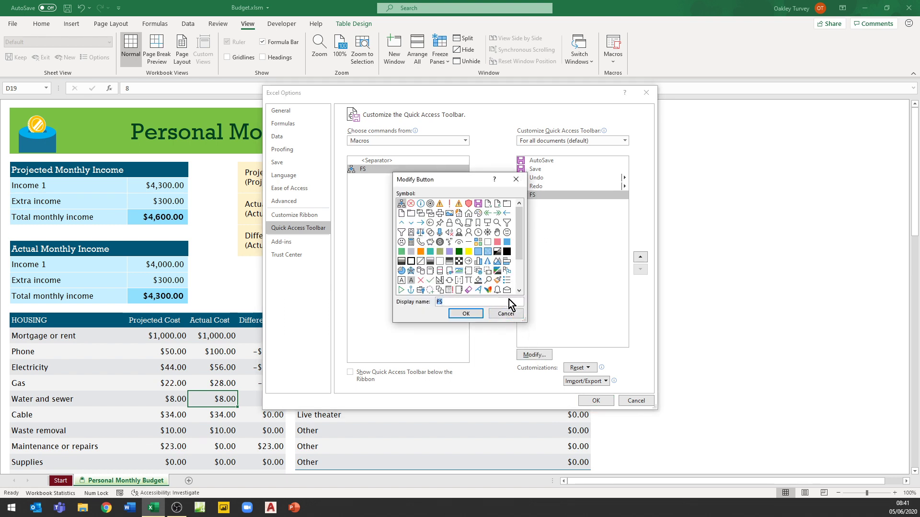
left_click(488, 204)
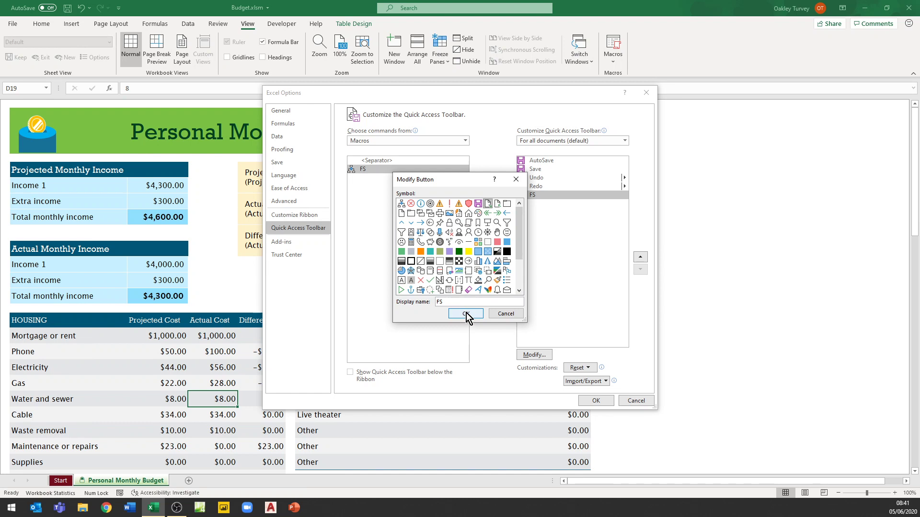
double_click(451, 303)
type("Full Screen")
left_click(465, 314)
left_click(598, 400)
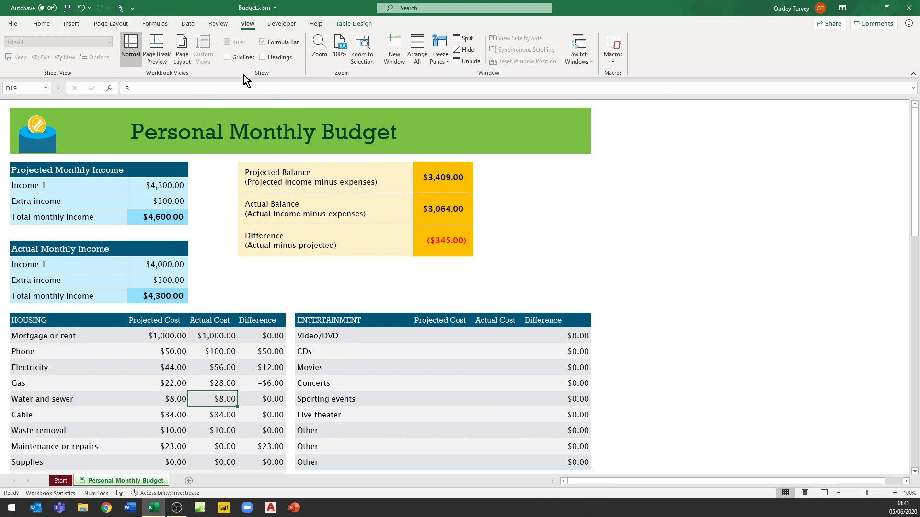
- Switch to full-screen view with the new Quick Access Toolbar macro, then save and close the Budget workbook
left_click(119, 8)
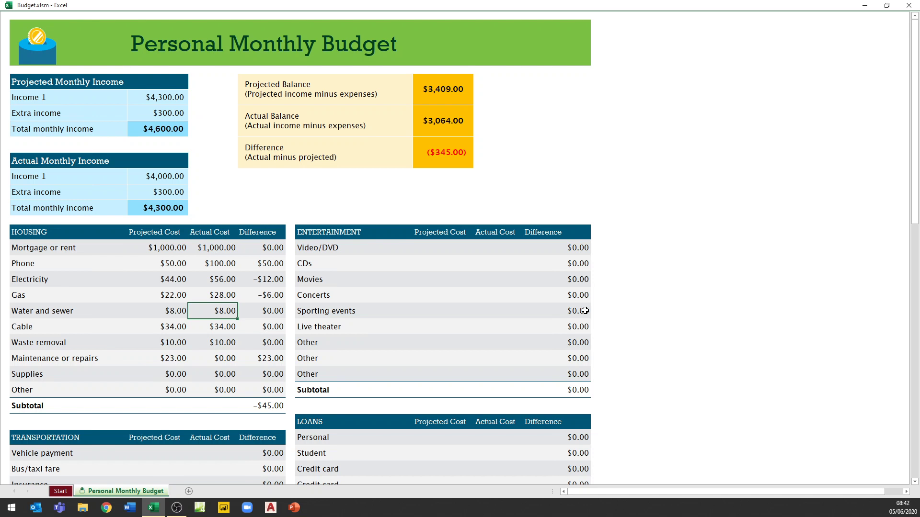
key("ctrl+s")
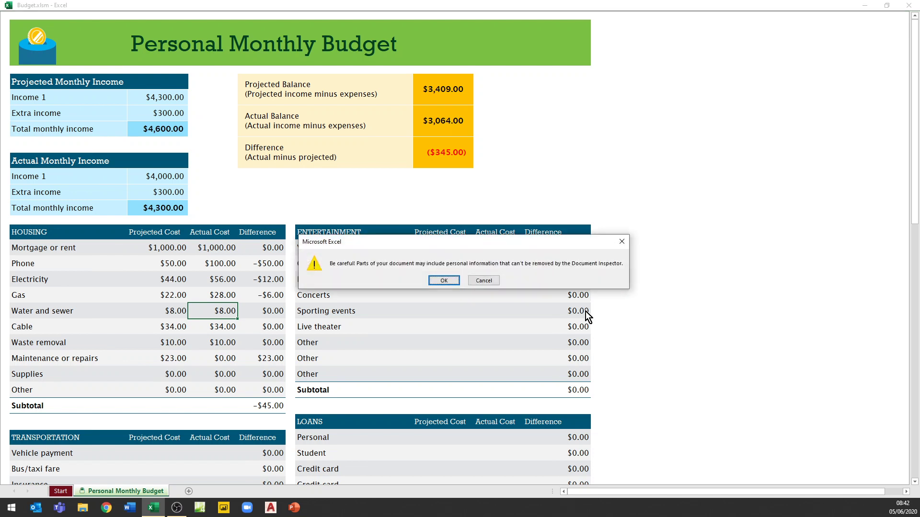
left_click(456, 282)
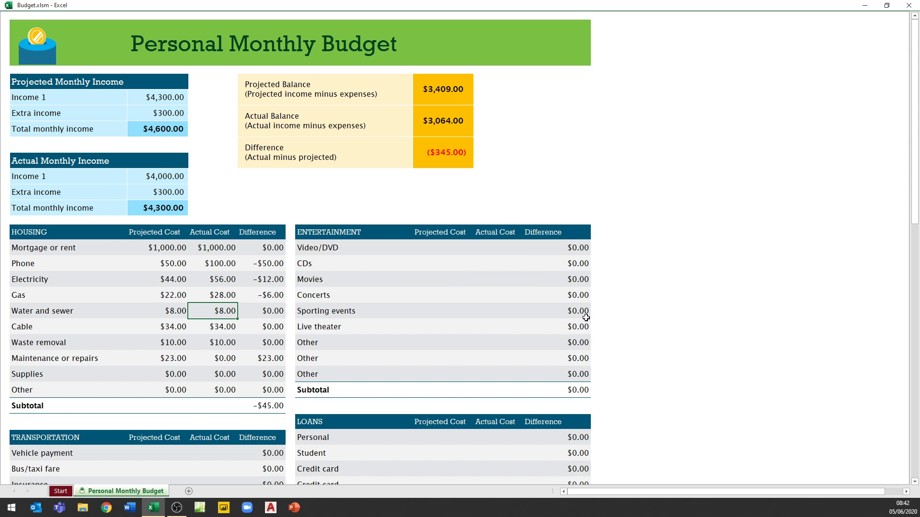
key("ctrl+w")
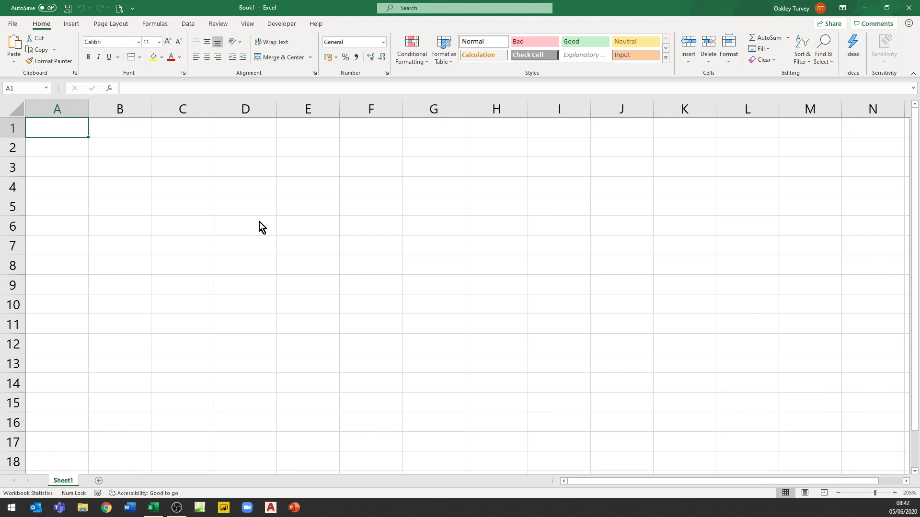
- Reopen Budget.xlsm from the recent files and test the full-screen macro, leaving full-screen view again
left_click(13, 25)
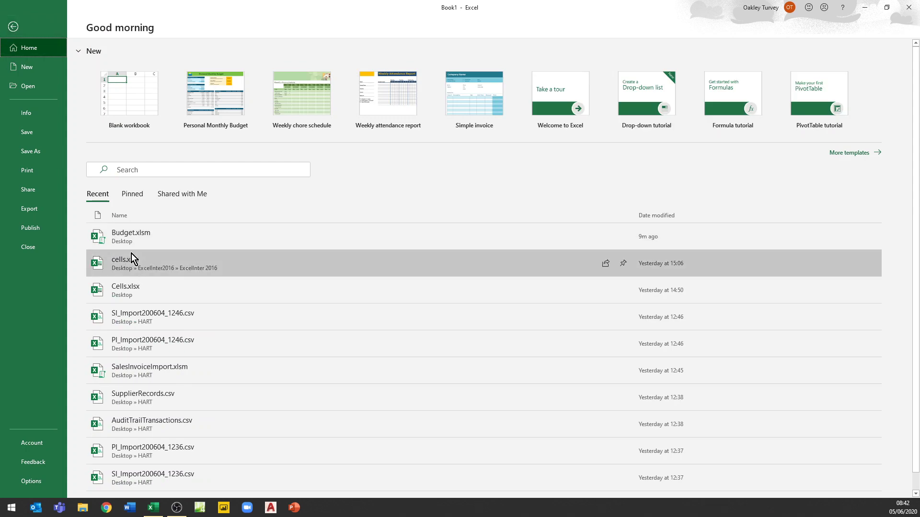
left_click(137, 239)
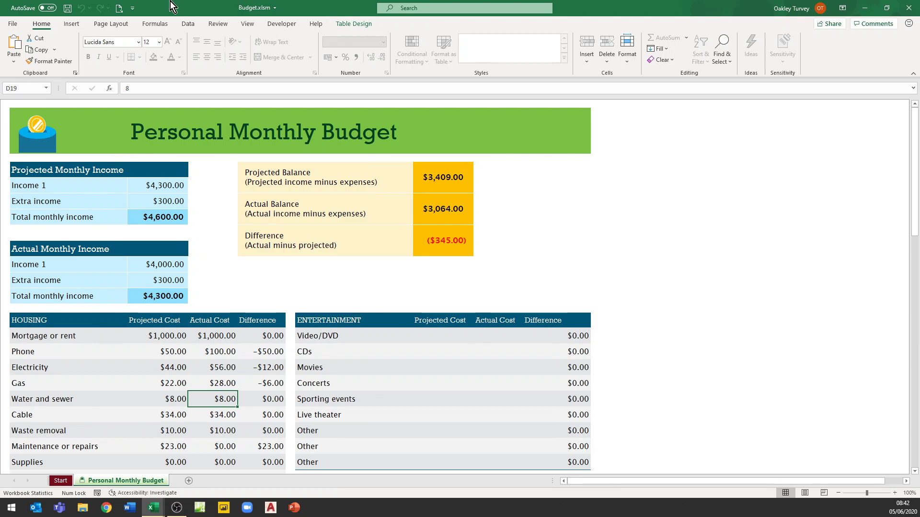
left_click(120, 11)
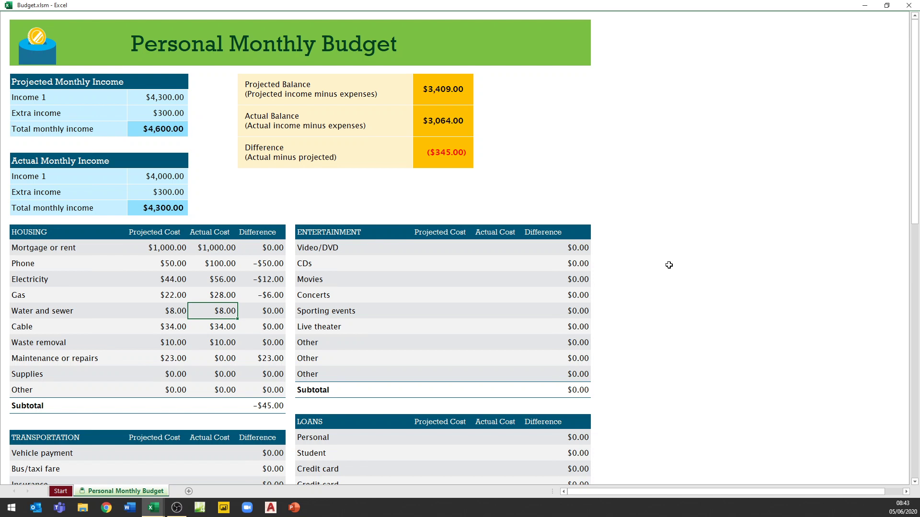
key("Escape")
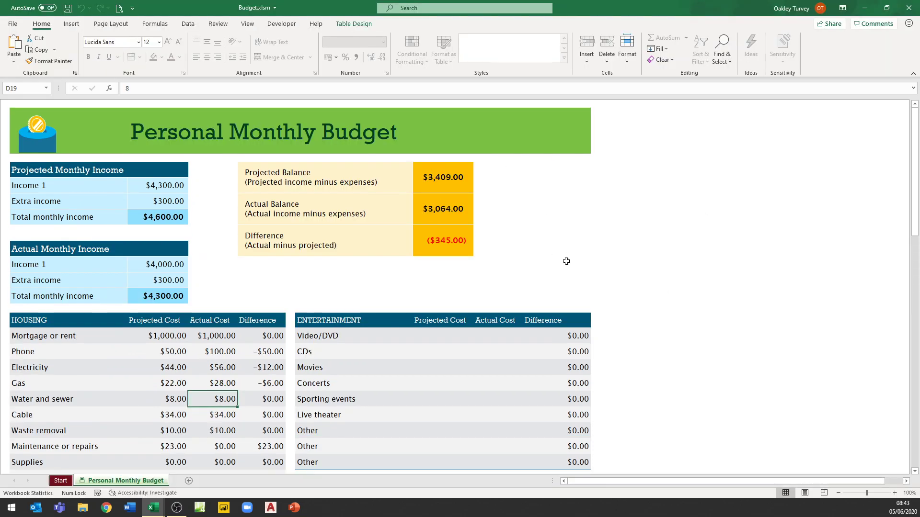
- Open the VBA editor and copy the Application.DisplayFullScreen = True statement from the FS macro
left_click(153, 508)
key("alt+F11")
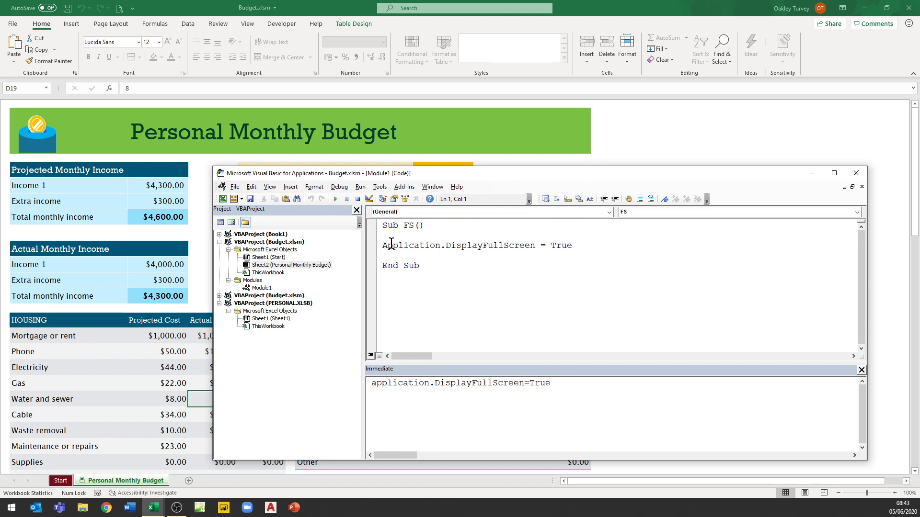
left_click(377, 252)
key("ctrl+c")
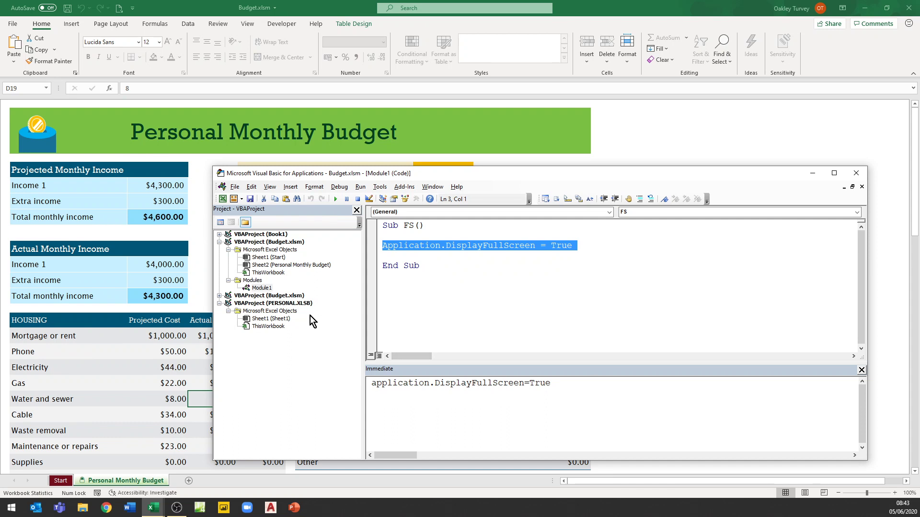
- Open the ThisWorkbook code of the Budget.xlsm project and create a Workbook_Open event procedure
left_click(276, 242)
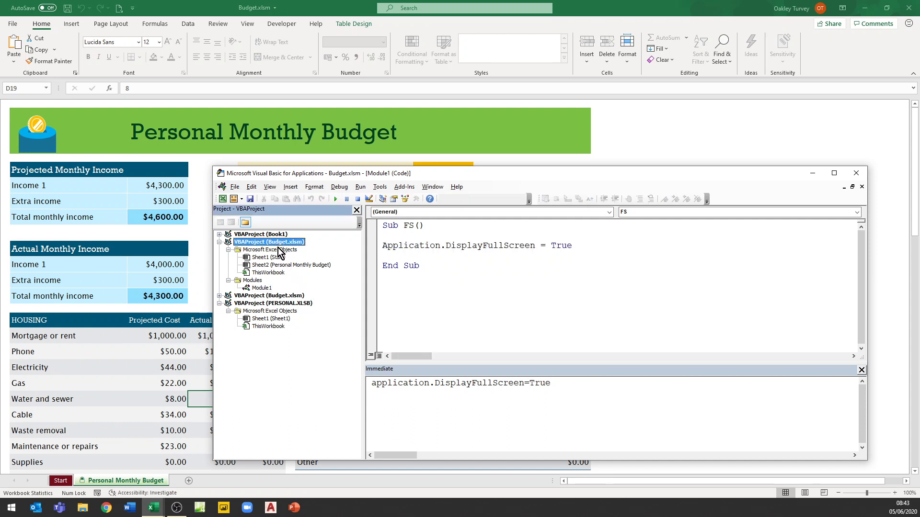
left_click(268, 272)
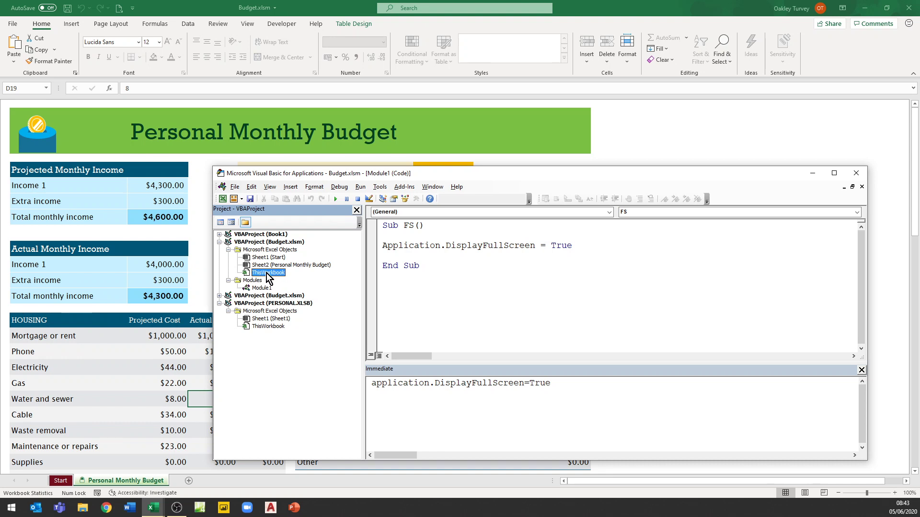
double_click(267, 273)
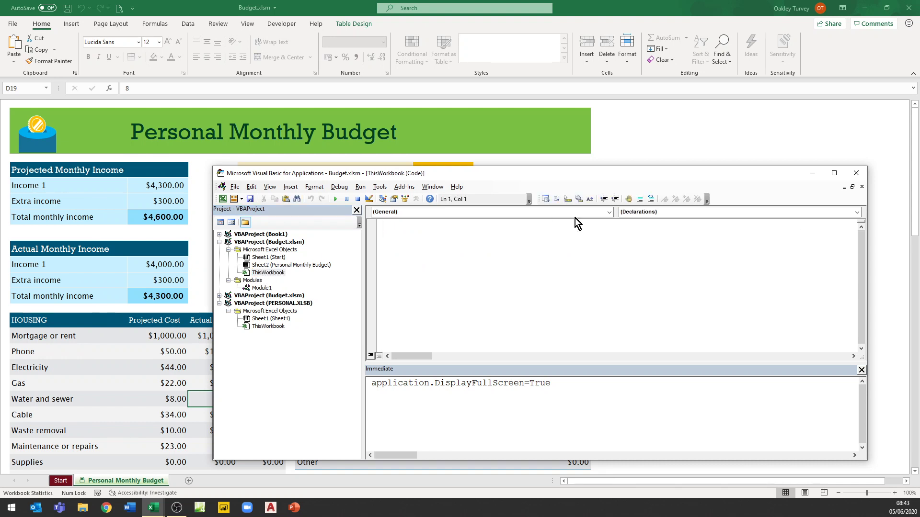
left_click(609, 212)
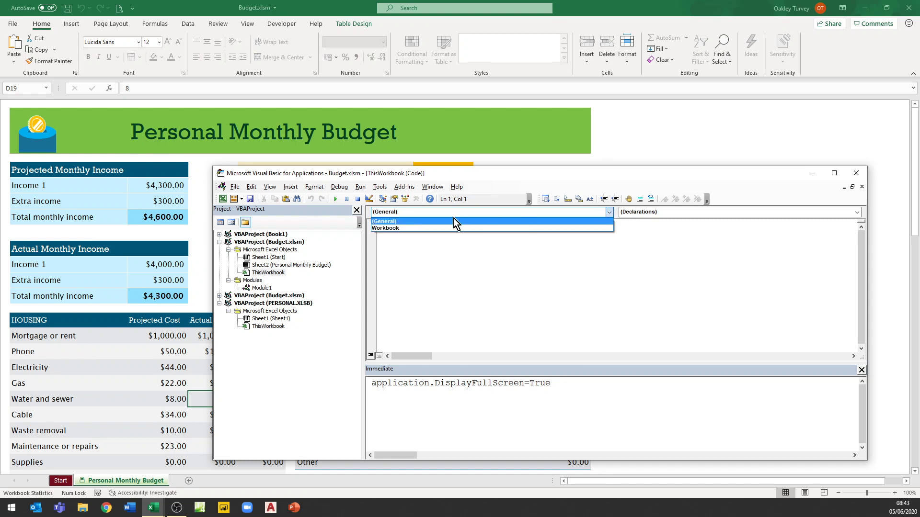
left_click(395, 228)
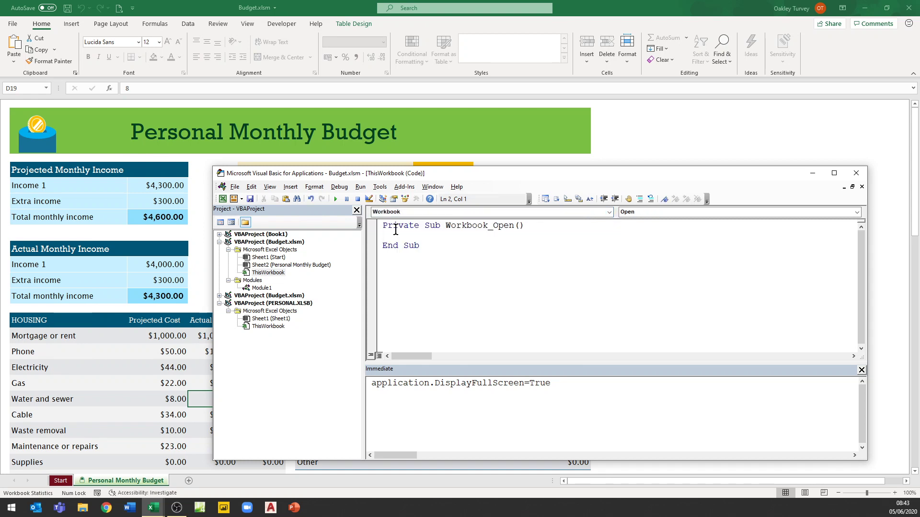
- Paste the copied full-screen statement into the body of the Workbook_Open procedure, with blank lines around it
left_click(536, 226)
key("Return")
key("Return")
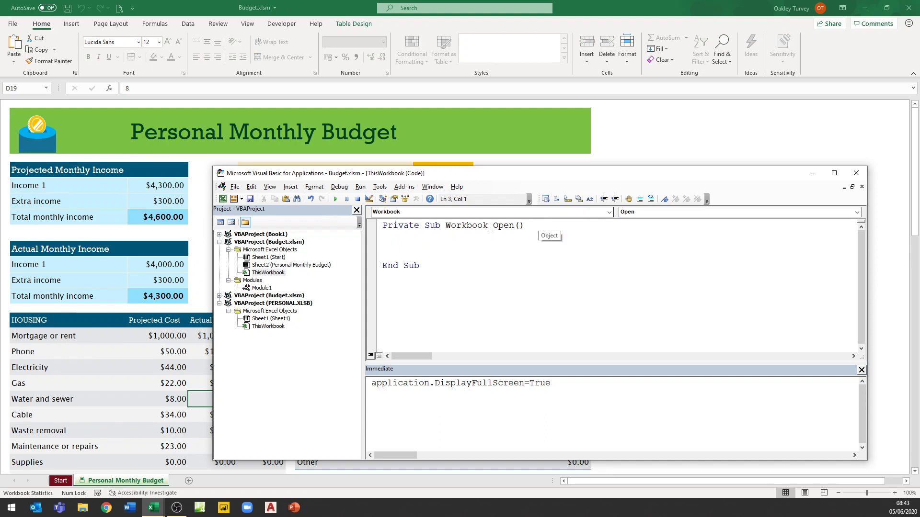
key("ctrl+v")
key("Return")
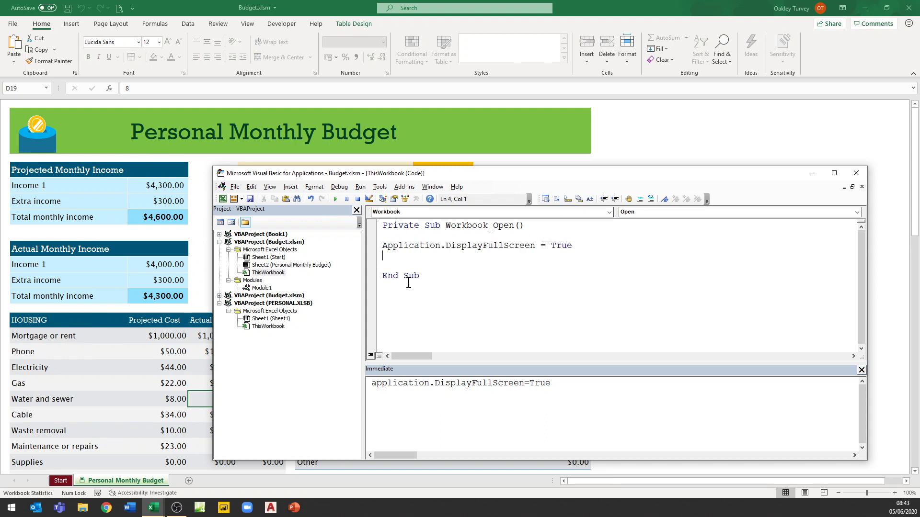
left_click(386, 307)
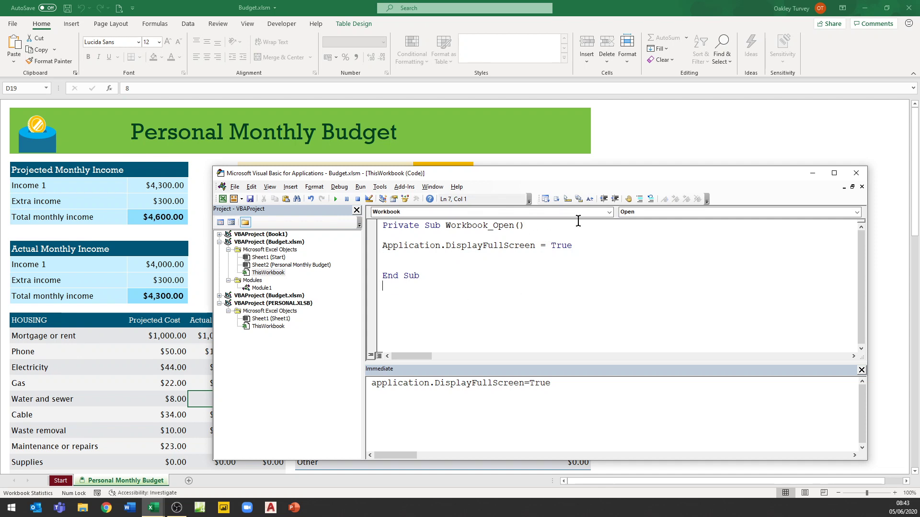
- Create a BeforeClose event procedure for the Workbook object
left_click(610, 212)
left_click(606, 228)
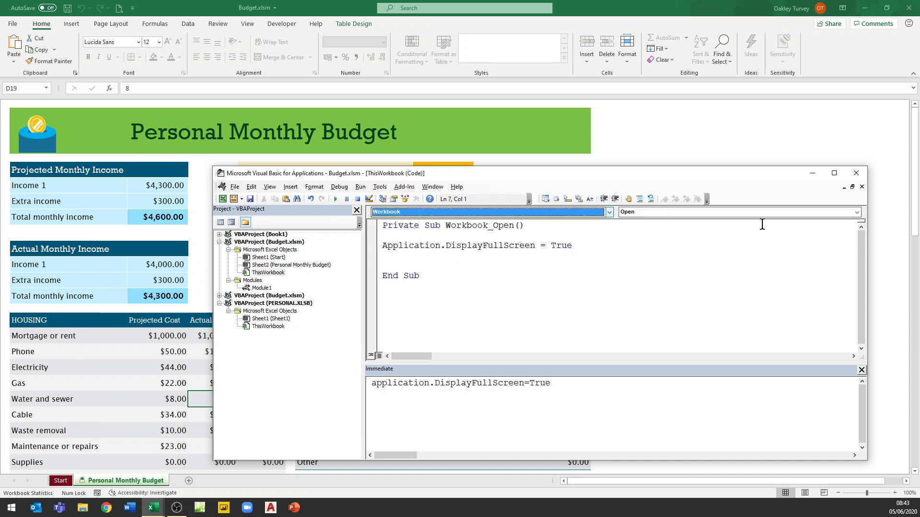
left_click(859, 212)
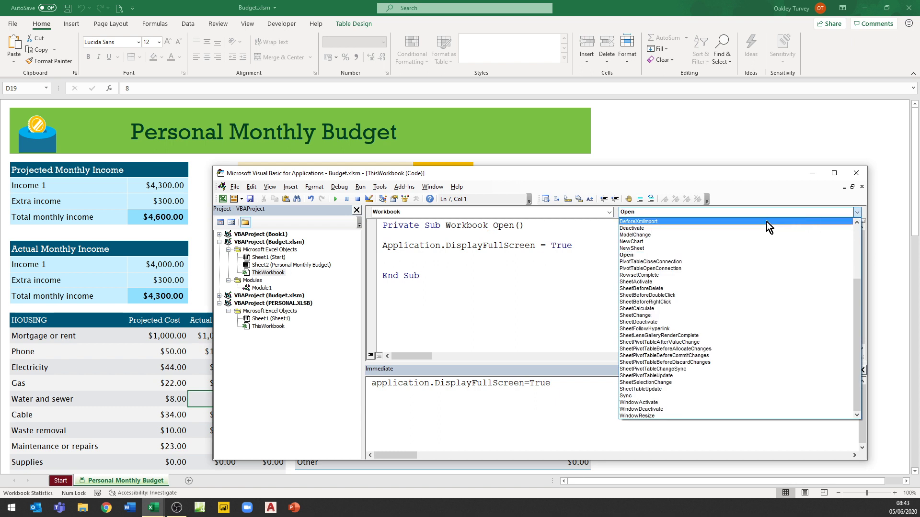
scroll(694, 261, "up", 3)
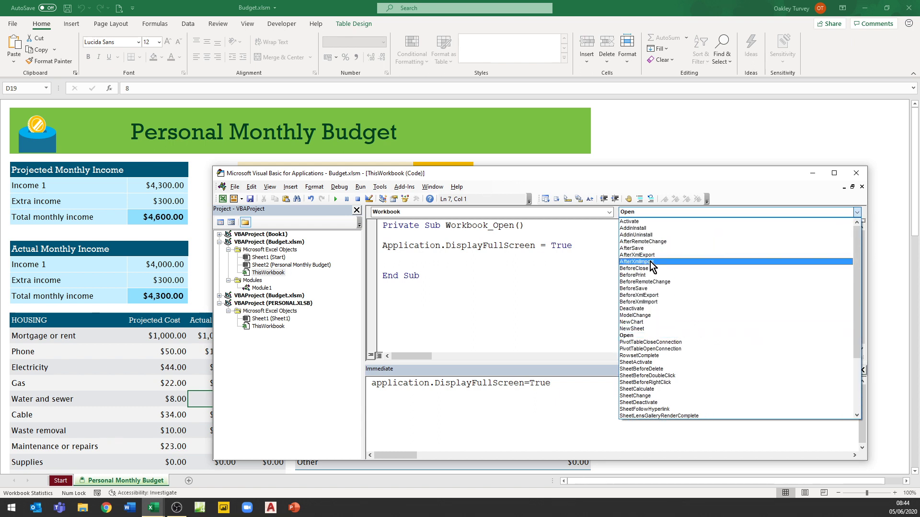
left_click(636, 268)
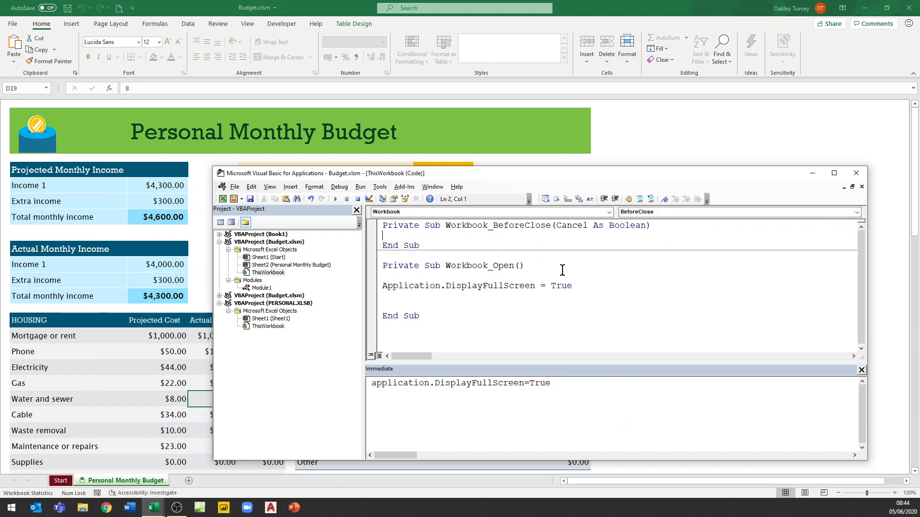
- Enter Application.DisplayFullScreen = False in the Workbook_BeforeClose procedure and close the VBA editor
key("Return")
key("Return")
key("Up")
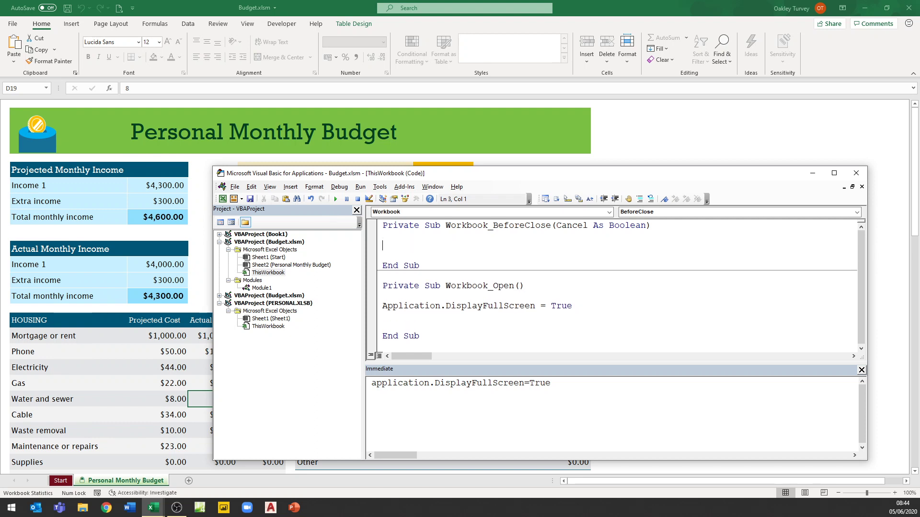
type("Application.DisplayFullScreen = True")
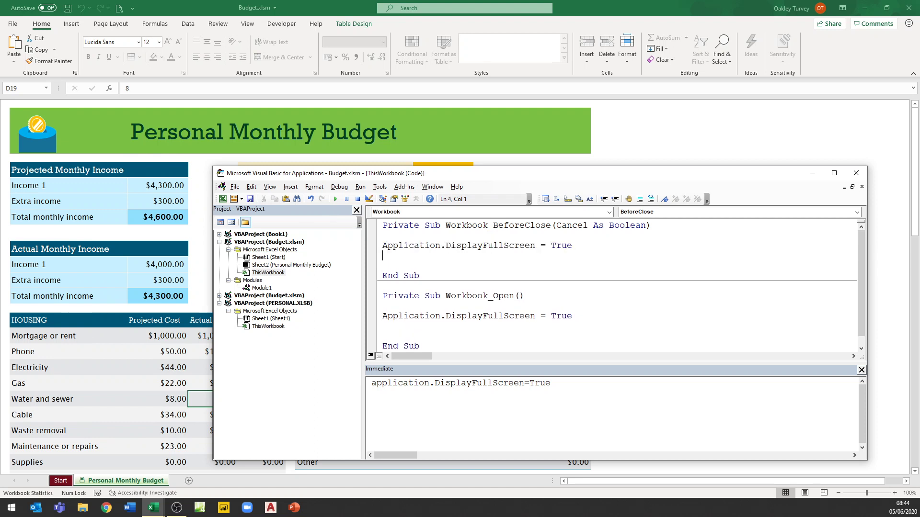
double_click(560, 246)
type("False")
left_click(856, 173)
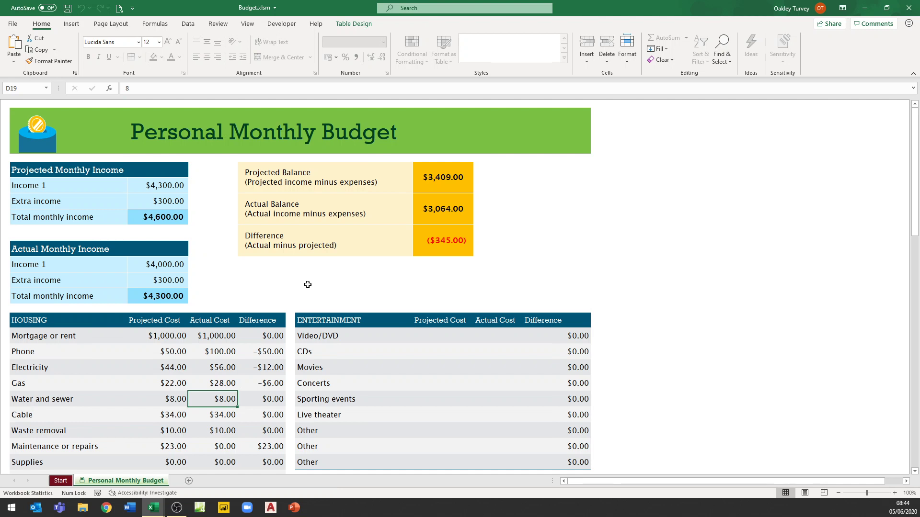
- Save the Budget workbook, accepting the personal information warning, and close it
key("ctrl+s")
left_click(442, 279)
key("ctrl+n")
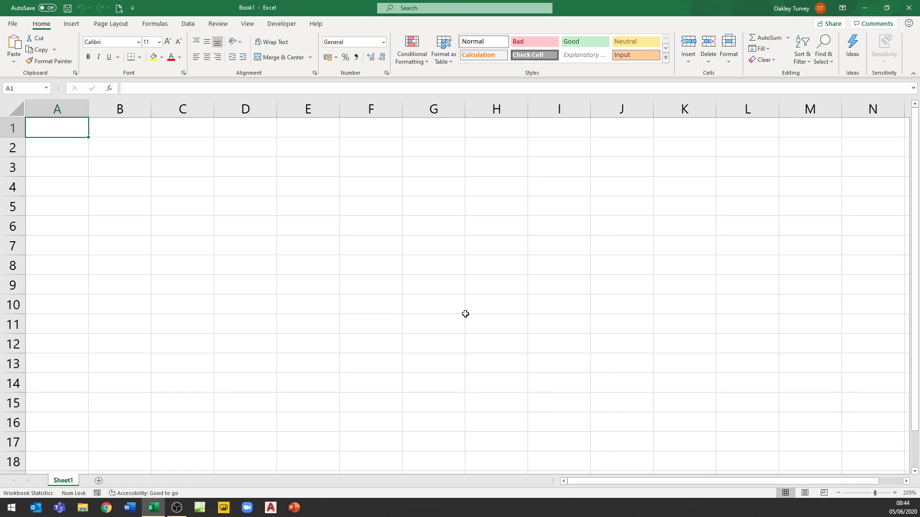
- Reopen Budget.xlsm to test the open event, close it to test the close event, and minimize Excel
left_click(13, 26)
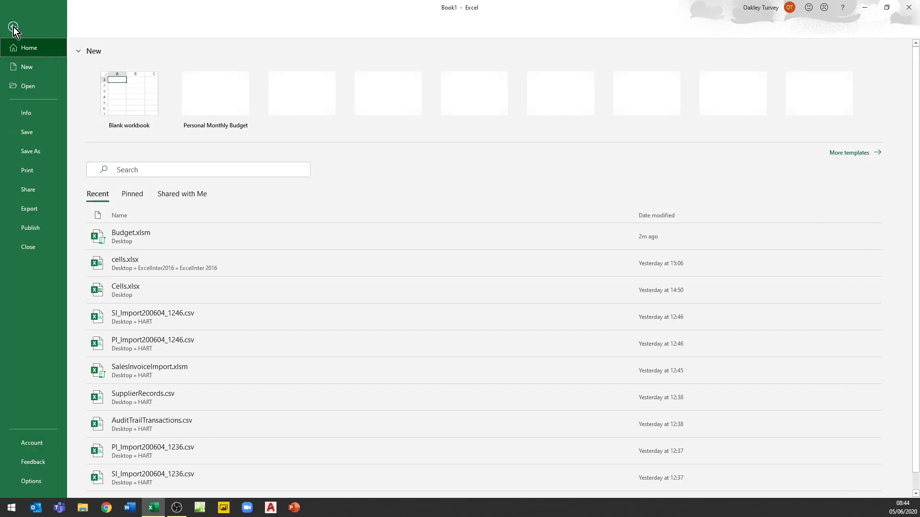
left_click(122, 240)
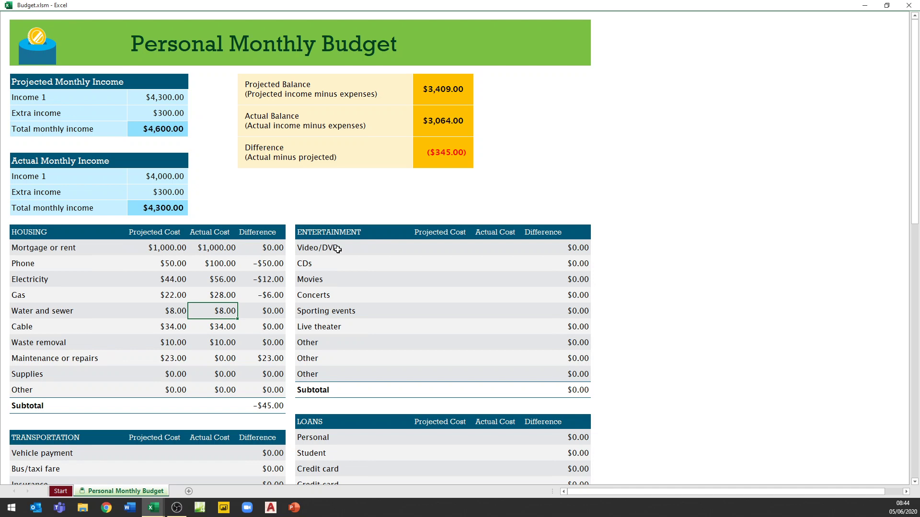
key("ctrl+w")
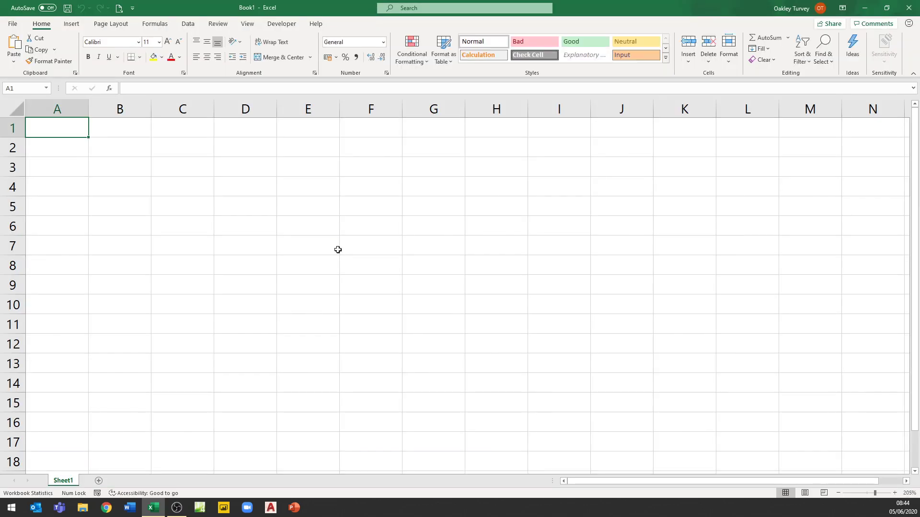
left_click(867, 8)
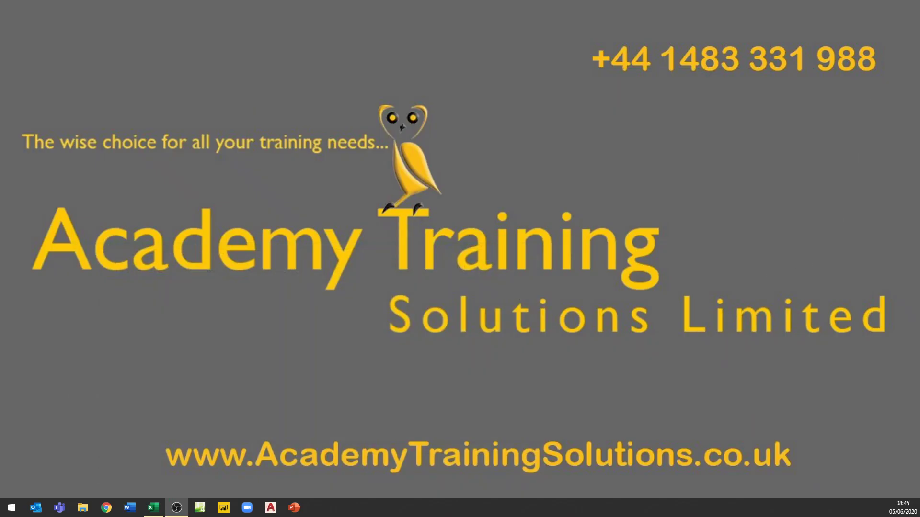